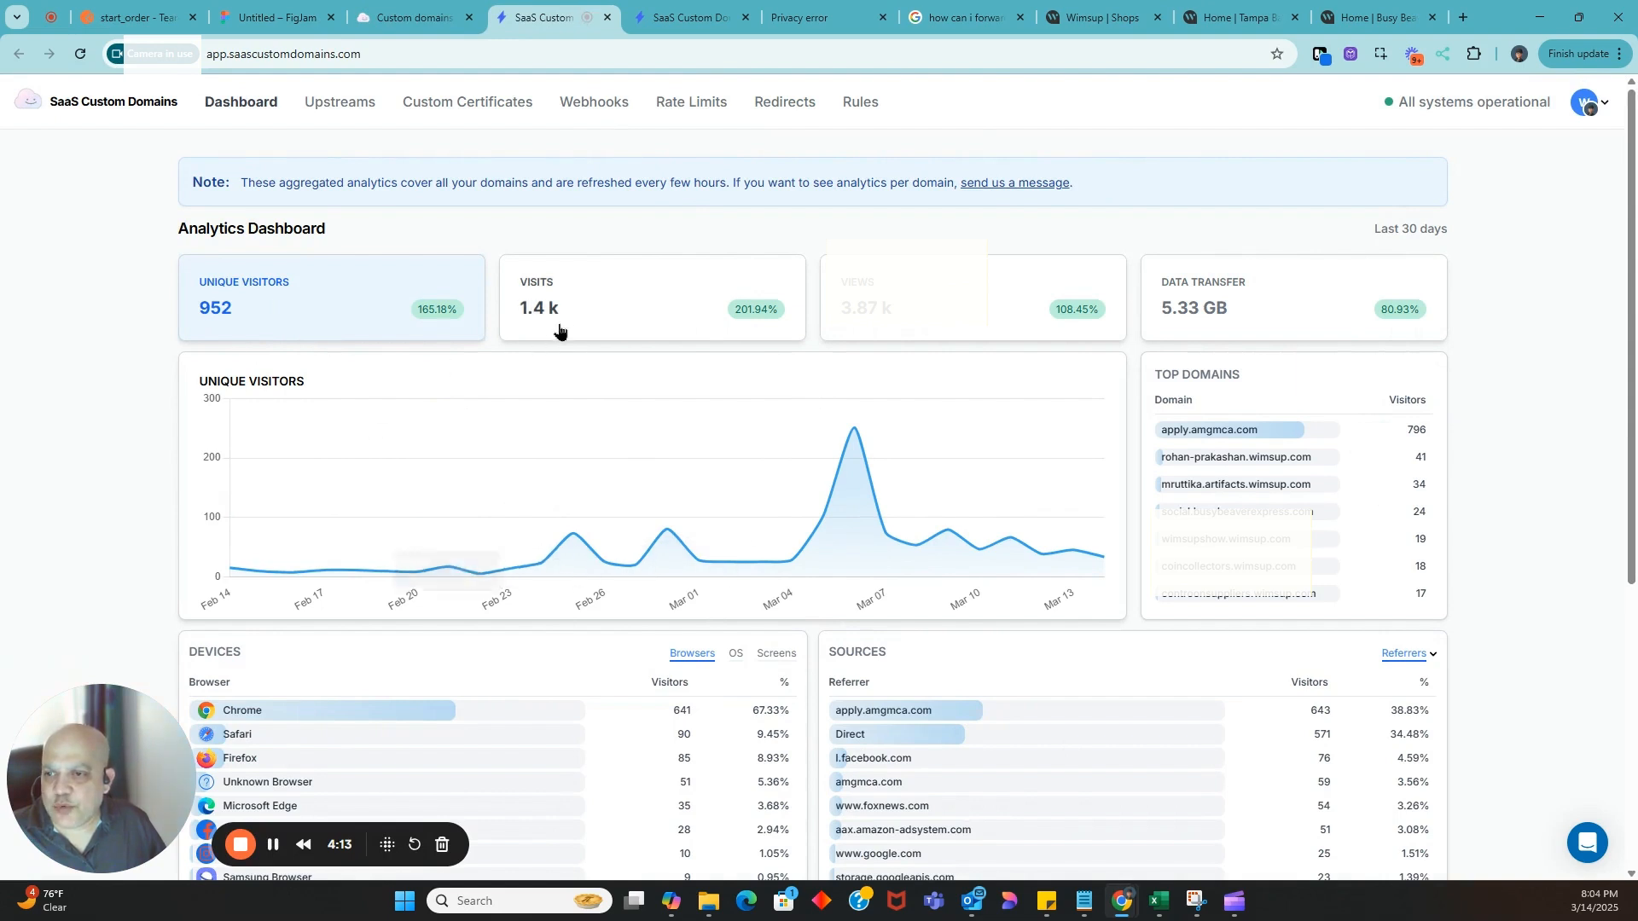
Show visits in the analytics chart and open the full list of referrers under Sources
left_click(562, 332)
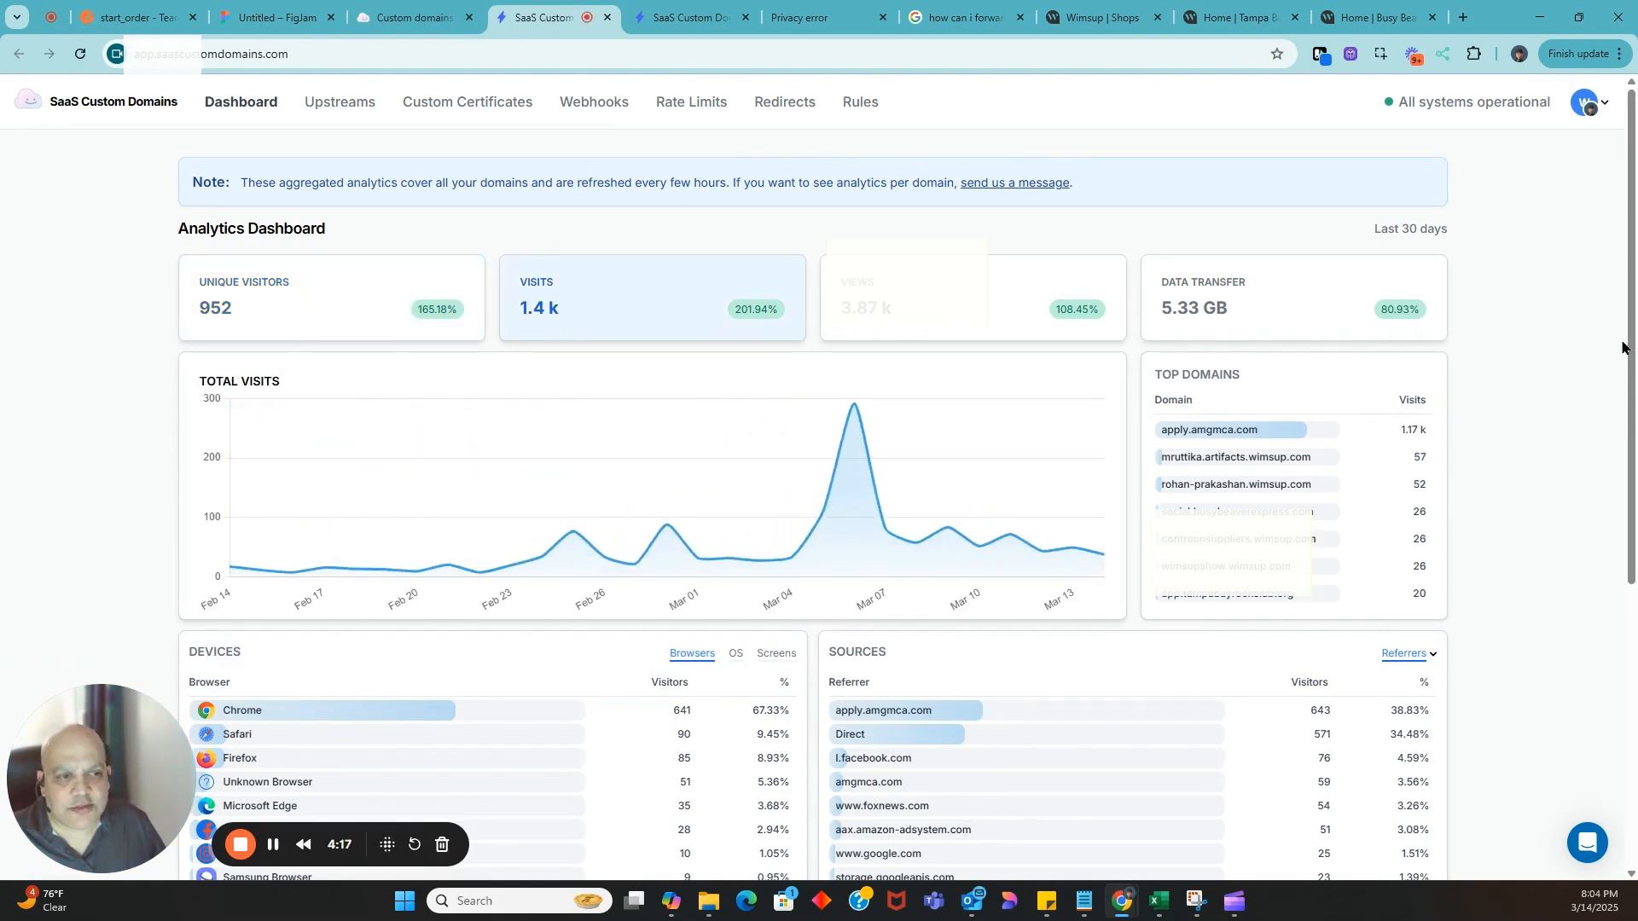
left_click_drag(1629, 349, 1633, 631)
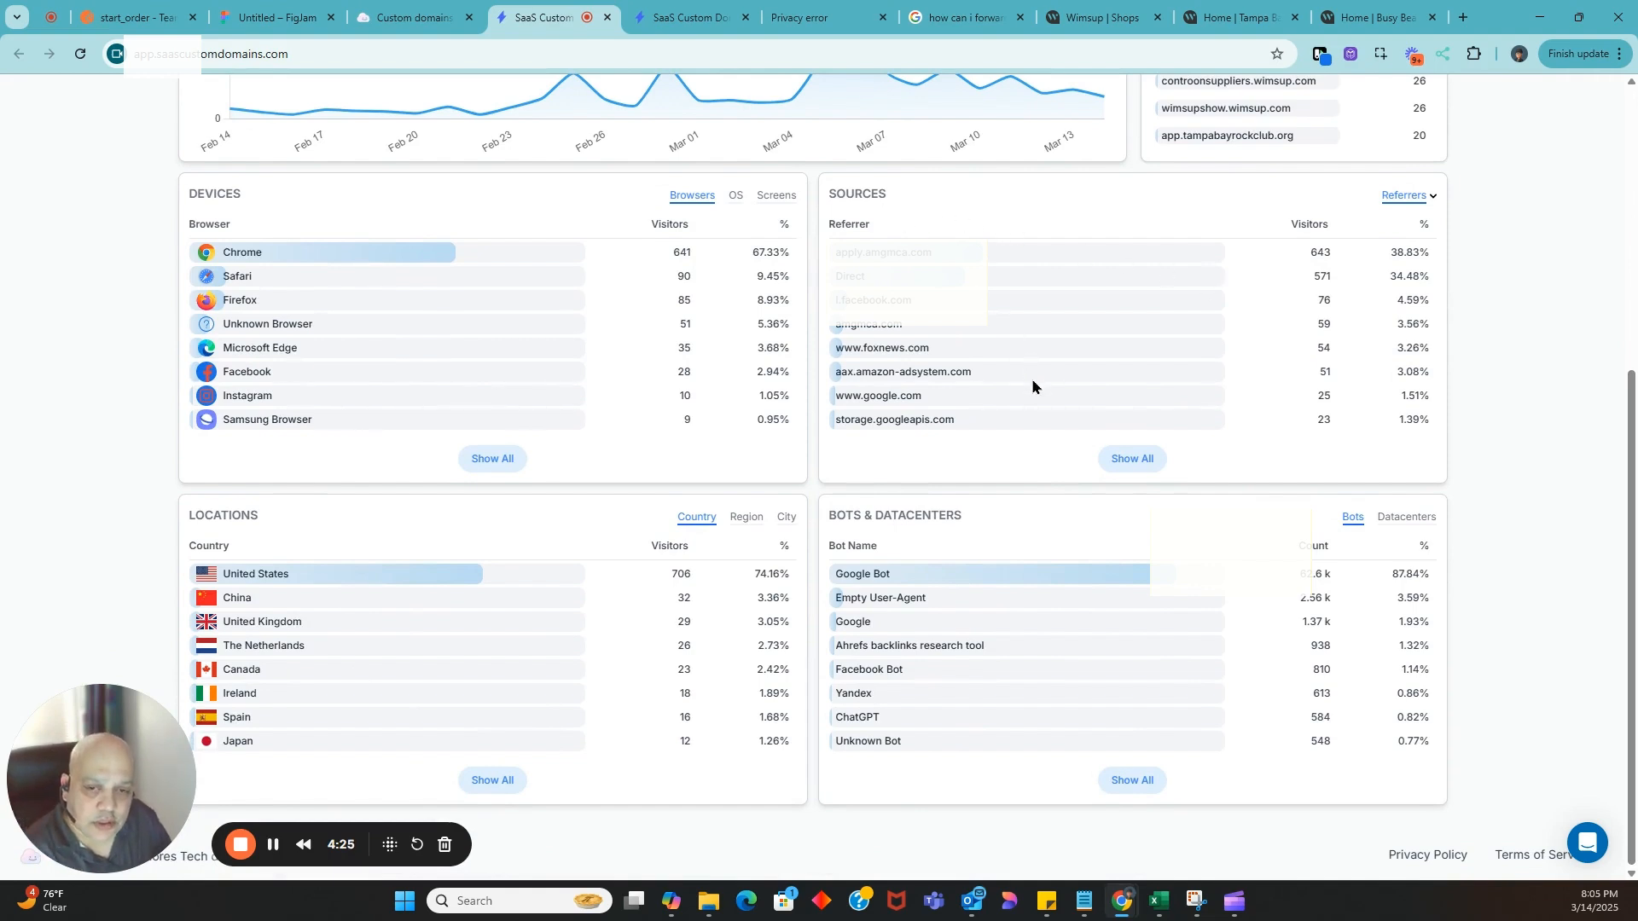
left_click(1133, 458)
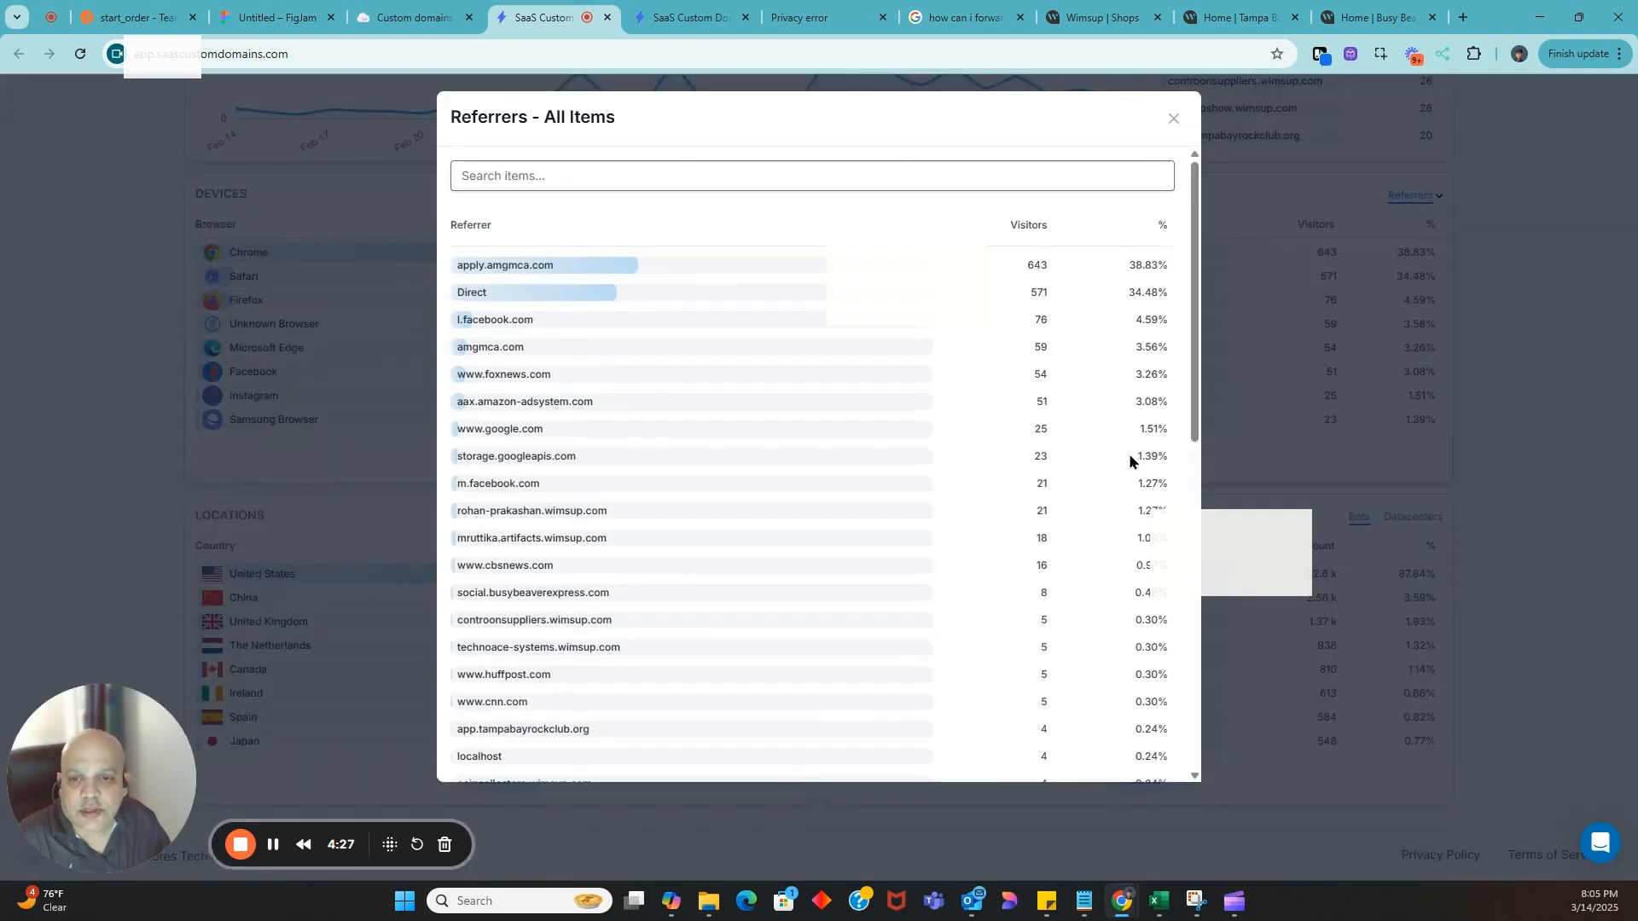
Examine the referrer list through to its last entries, including the googlesyndication.com referrer, and close it
scroll(866, 513, "down", 6)
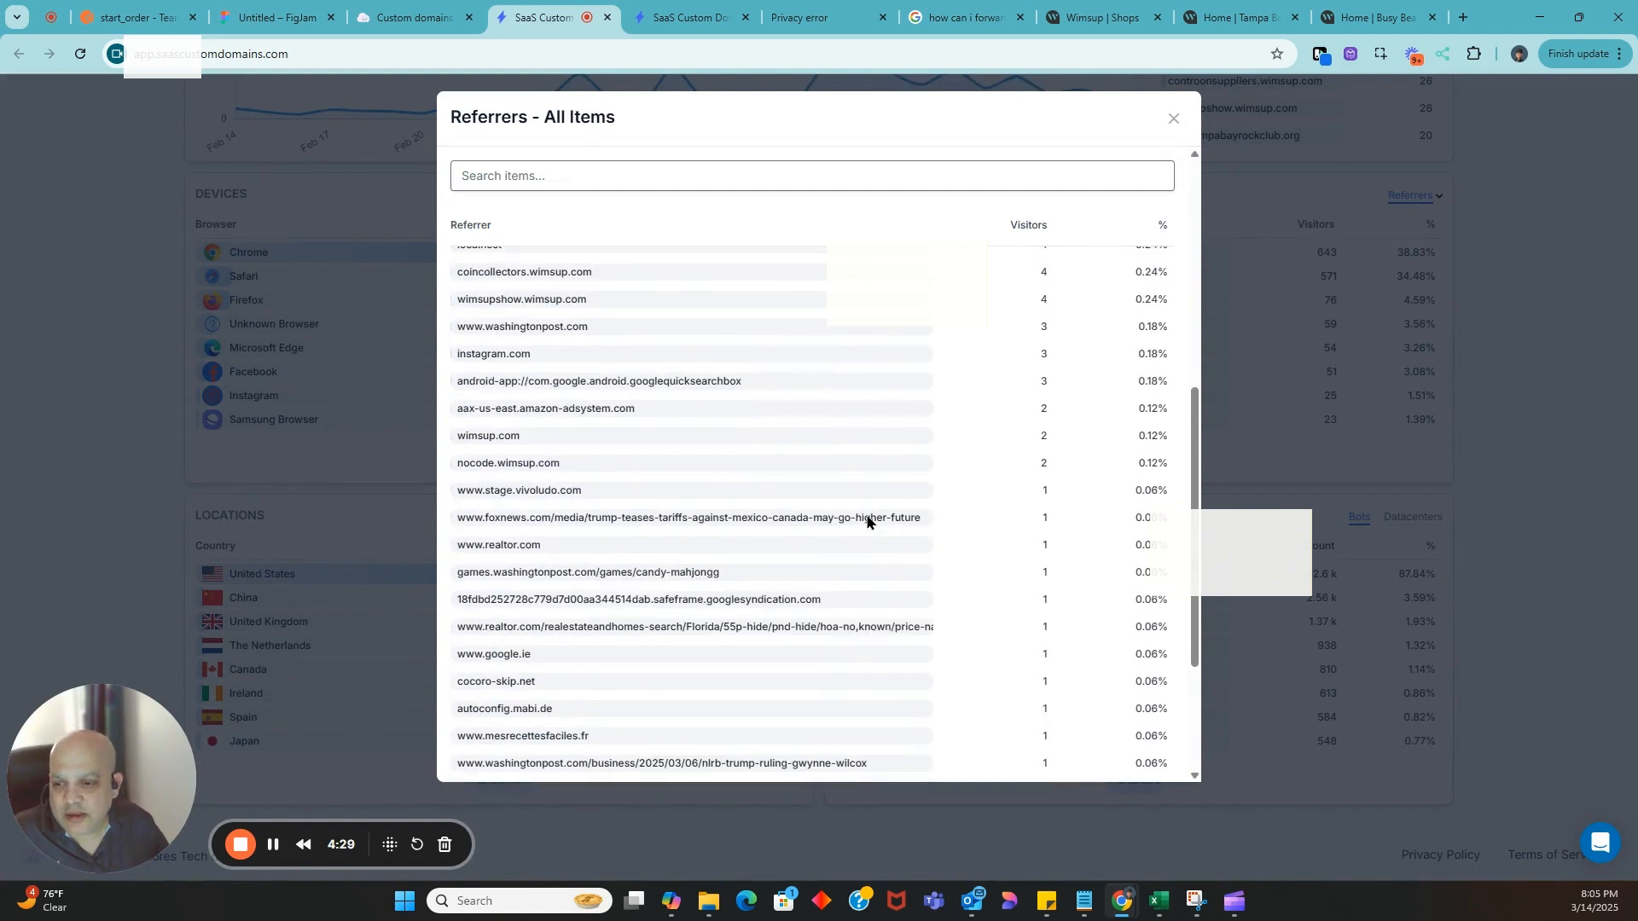
scroll(867, 517, "down", 1)
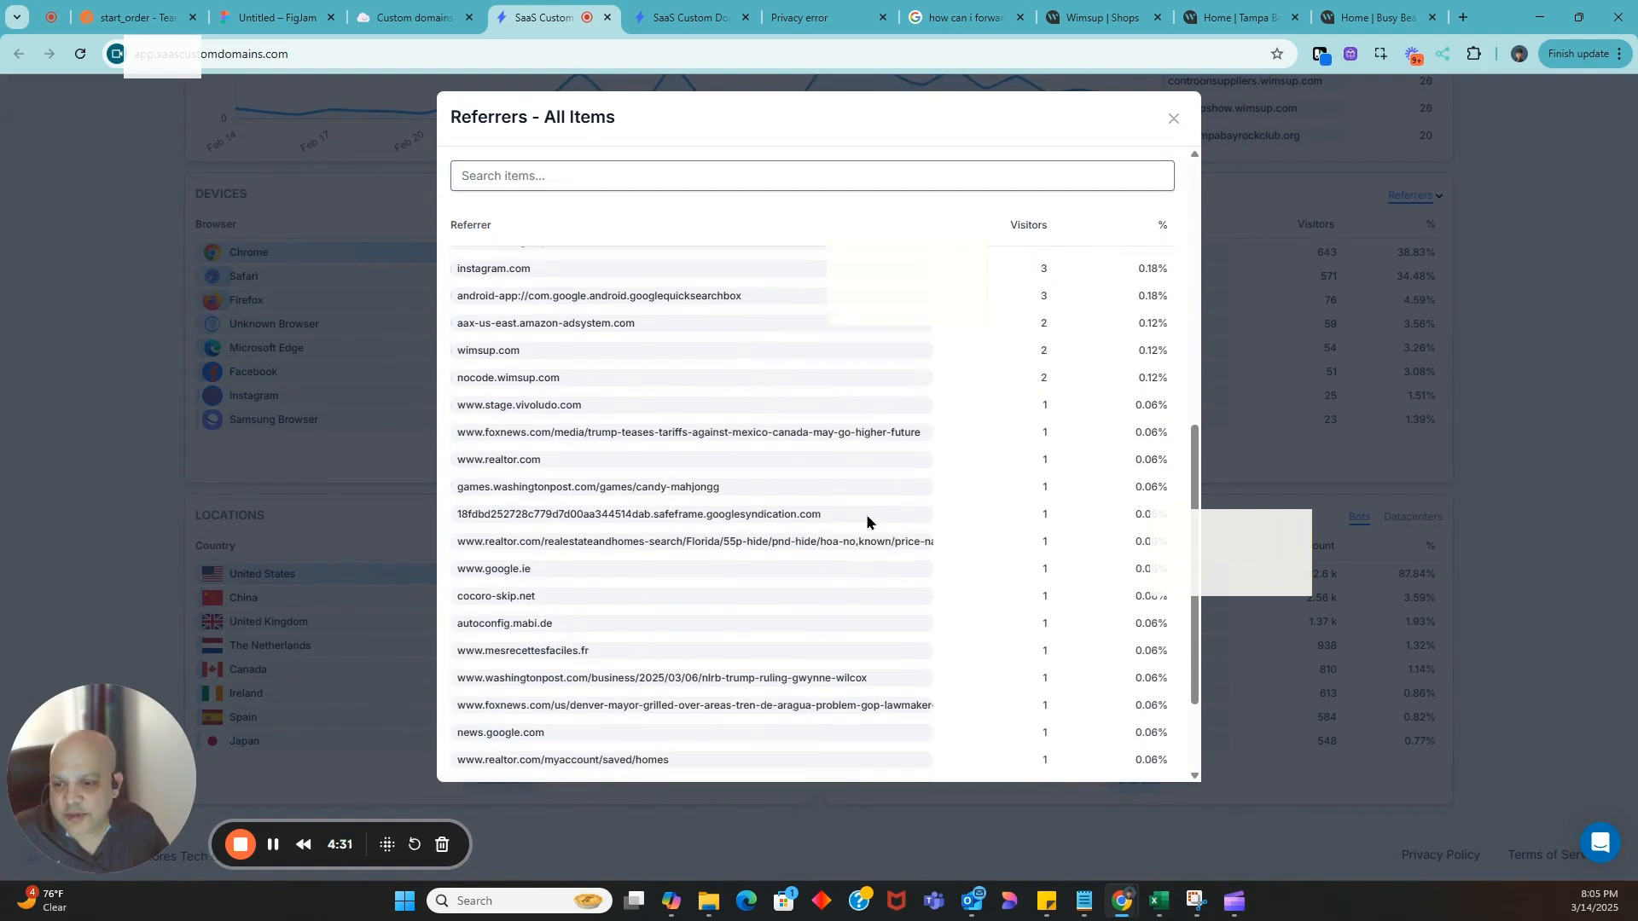
scroll(867, 520, "down", 1)
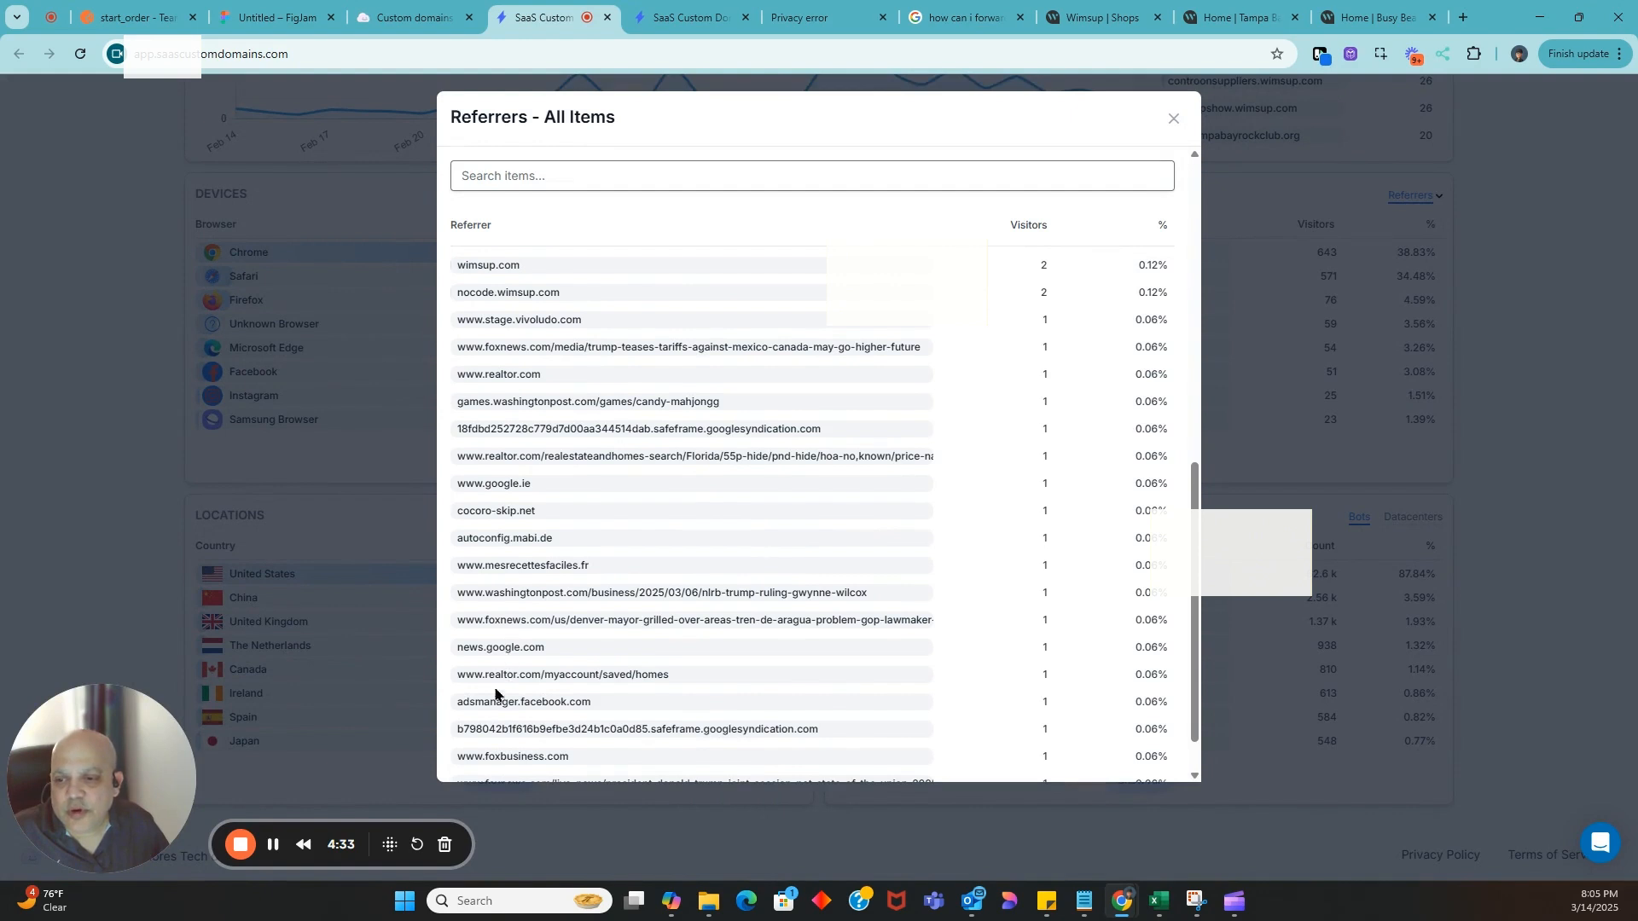
scroll(580, 701, "down", 1)
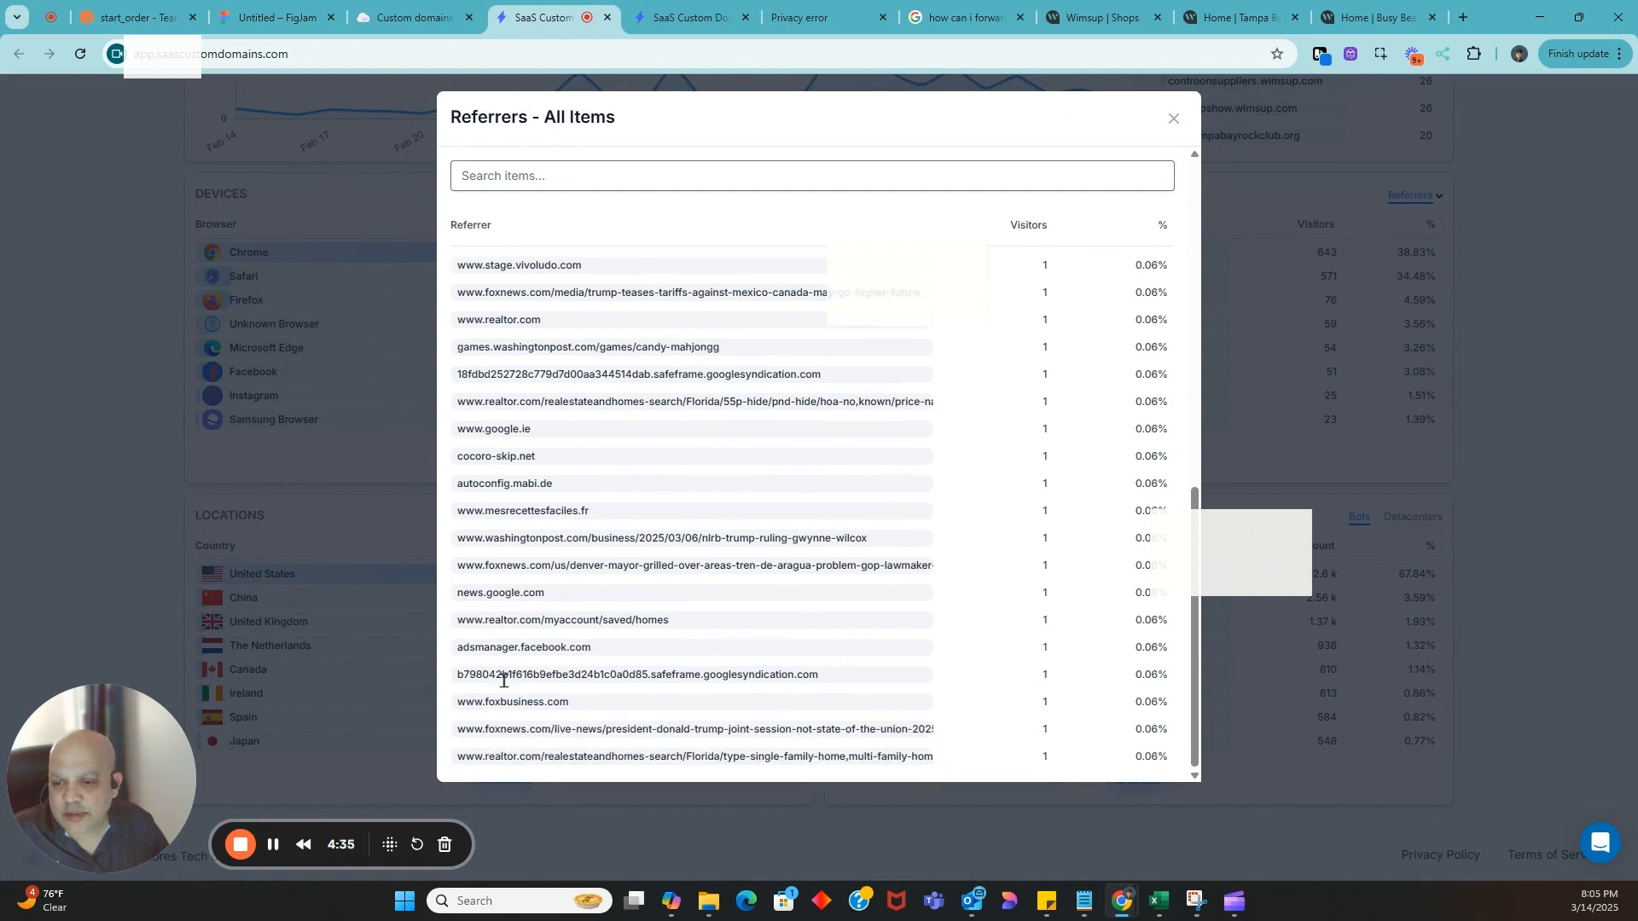
left_click_drag(502, 674, 831, 680)
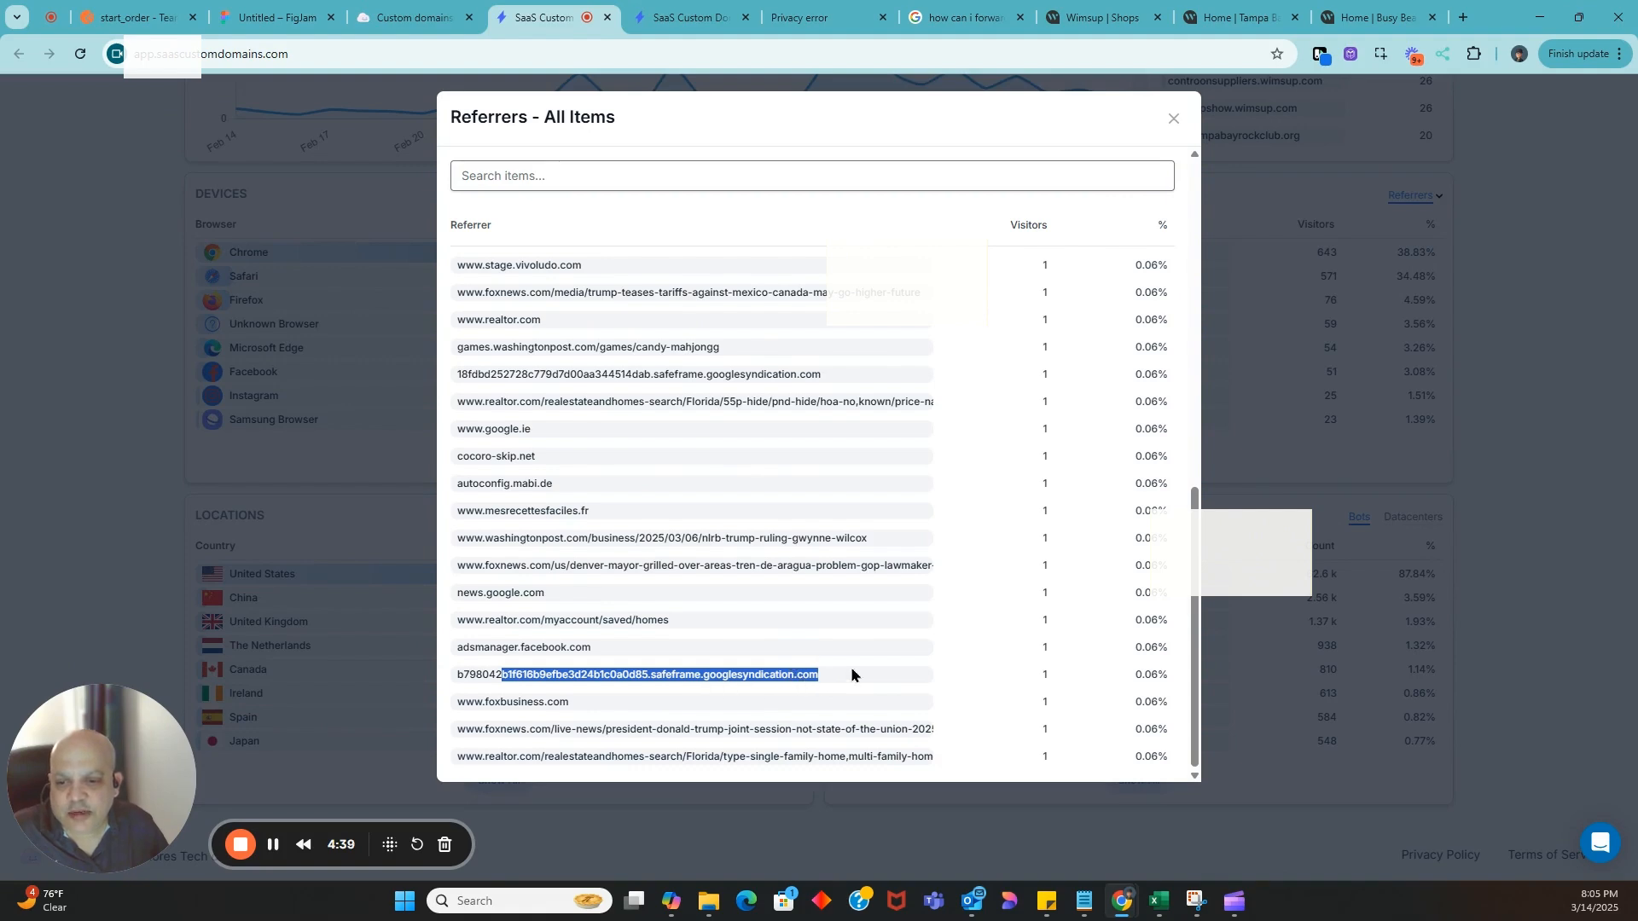
scroll(928, 493, "up", 3)
scroll(927, 493, "down", 3)
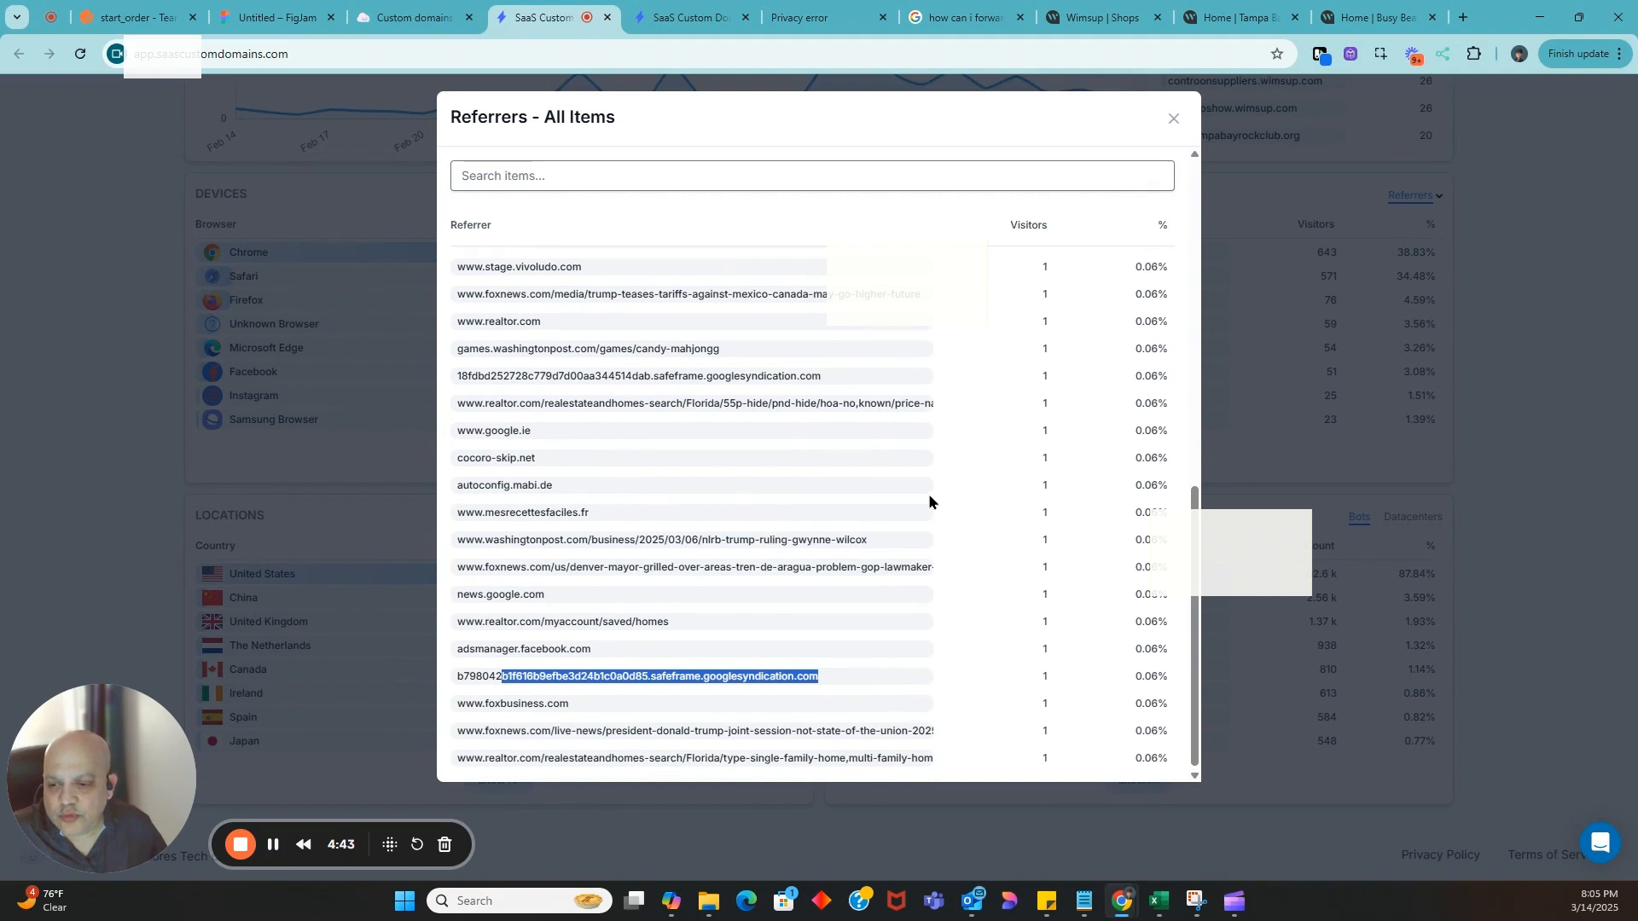
scroll(928, 493, "up", 5)
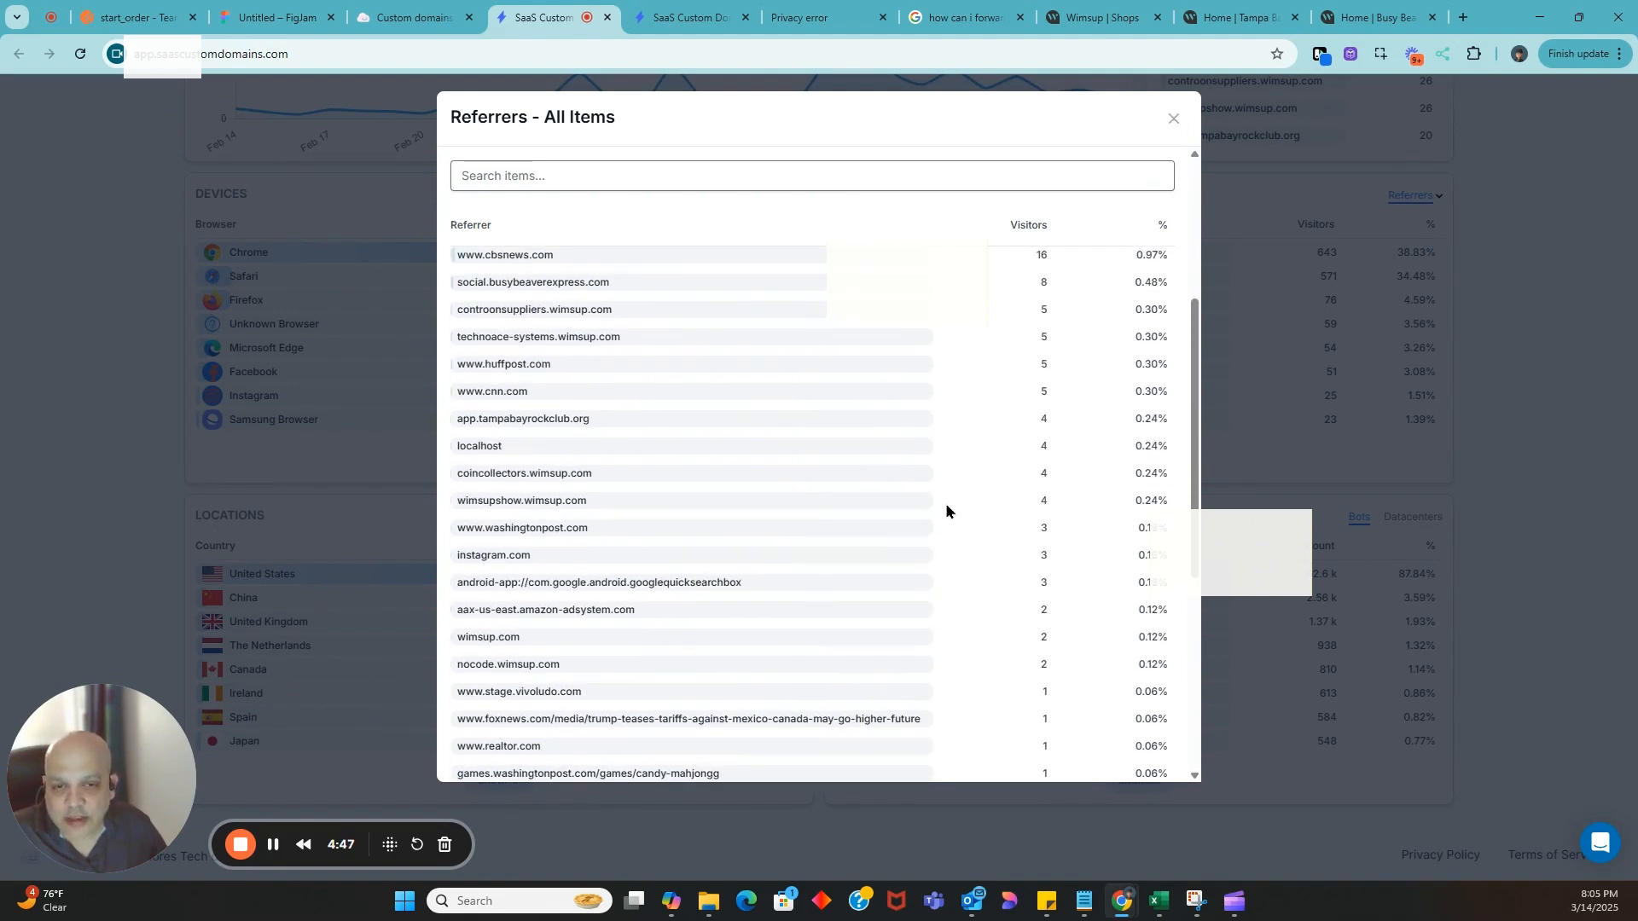
scroll(945, 507, "down", 6)
scroll(946, 508, "up", 10)
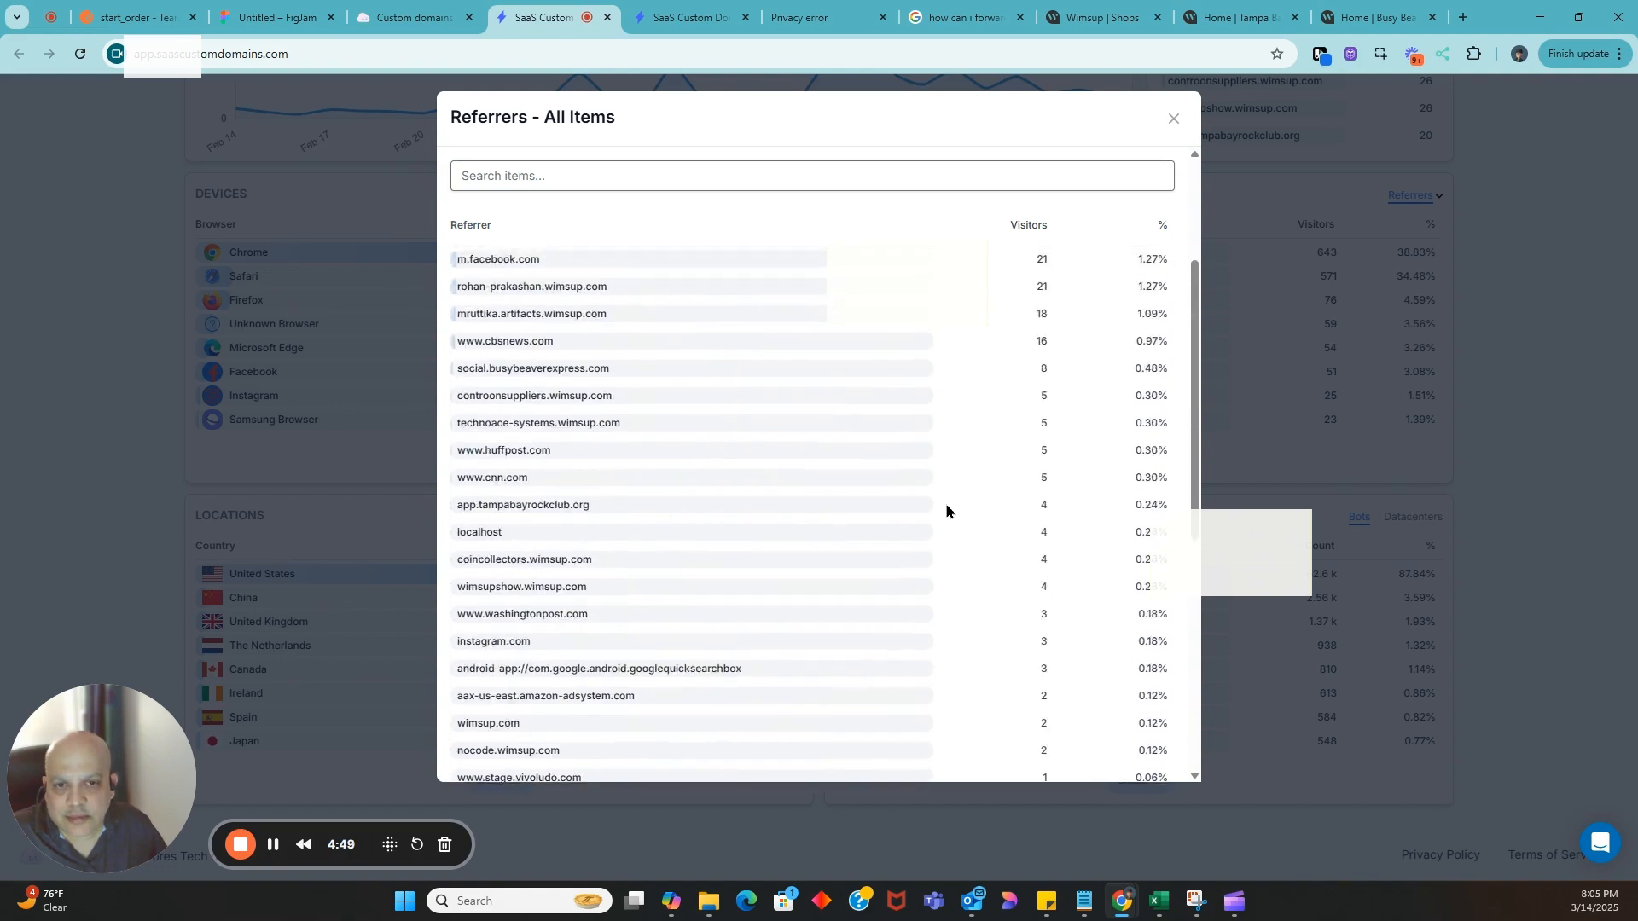
left_click(1172, 120)
Go to the upstreams list, examine the new upstream form with its advanced settings, and cancel the form
scroll(1273, 318, "up", 3)
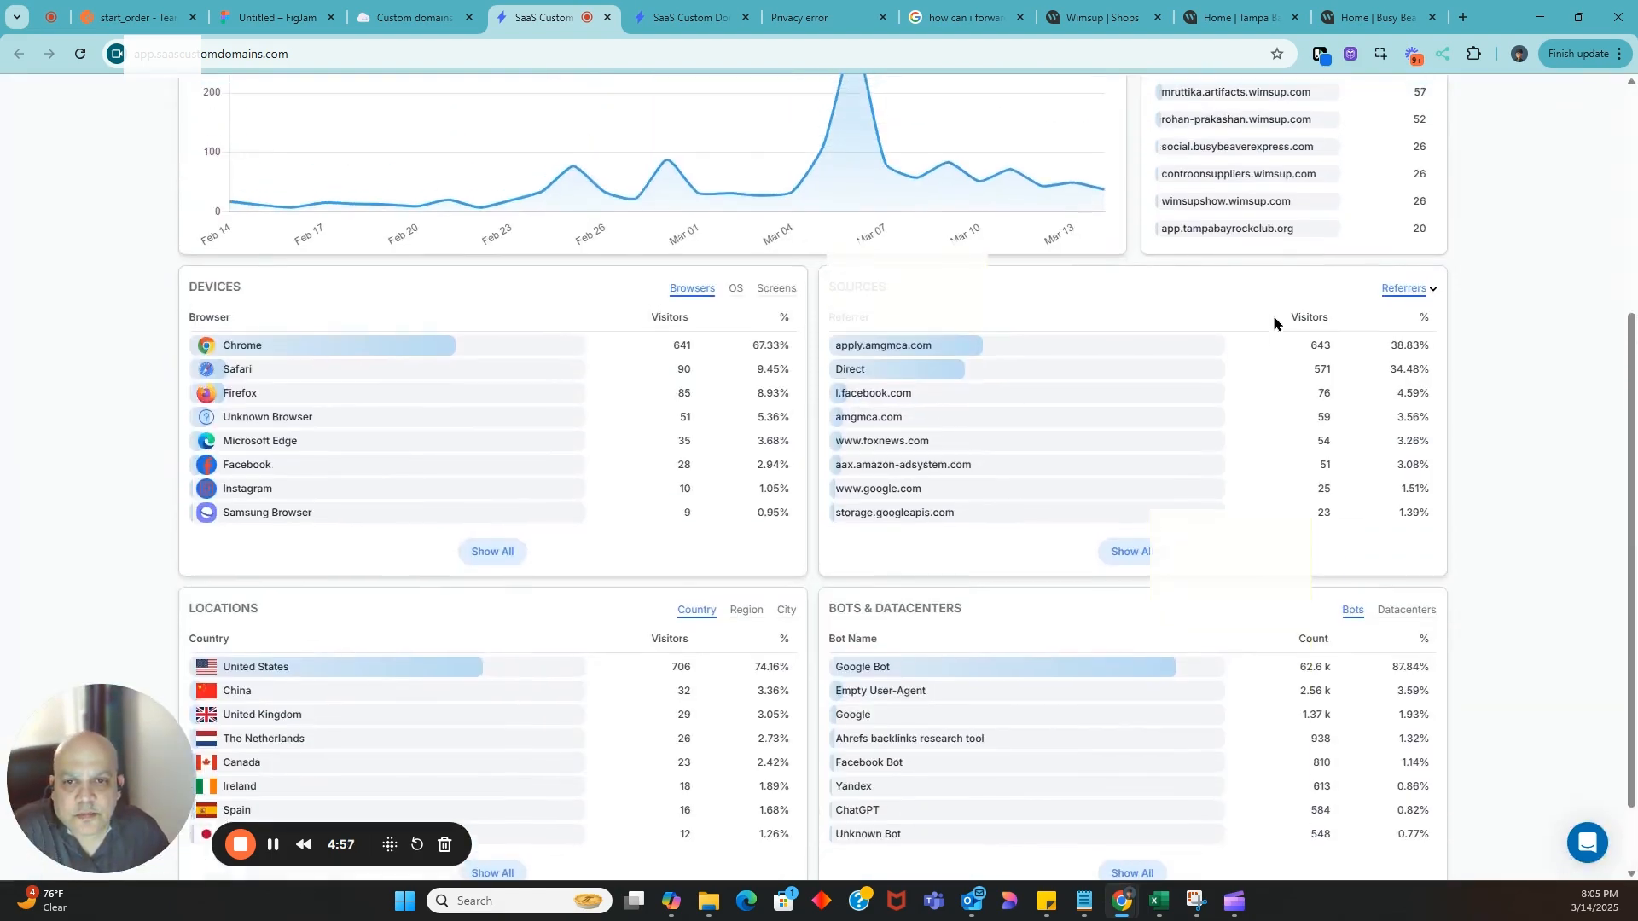
scroll(1272, 314, "up", 3)
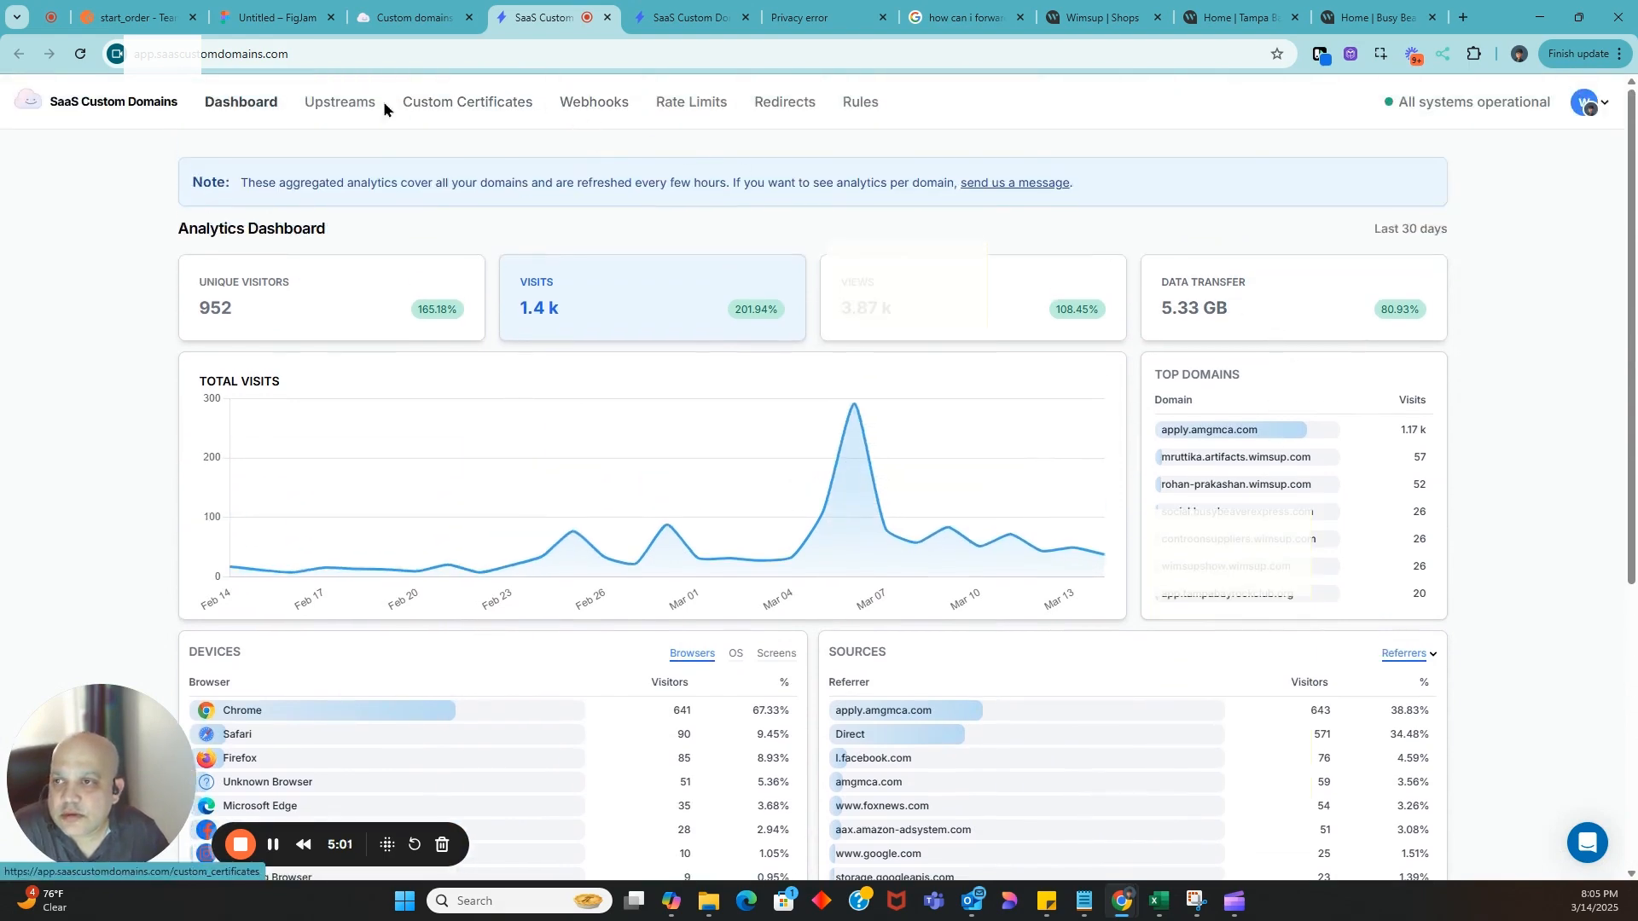
left_click(338, 102)
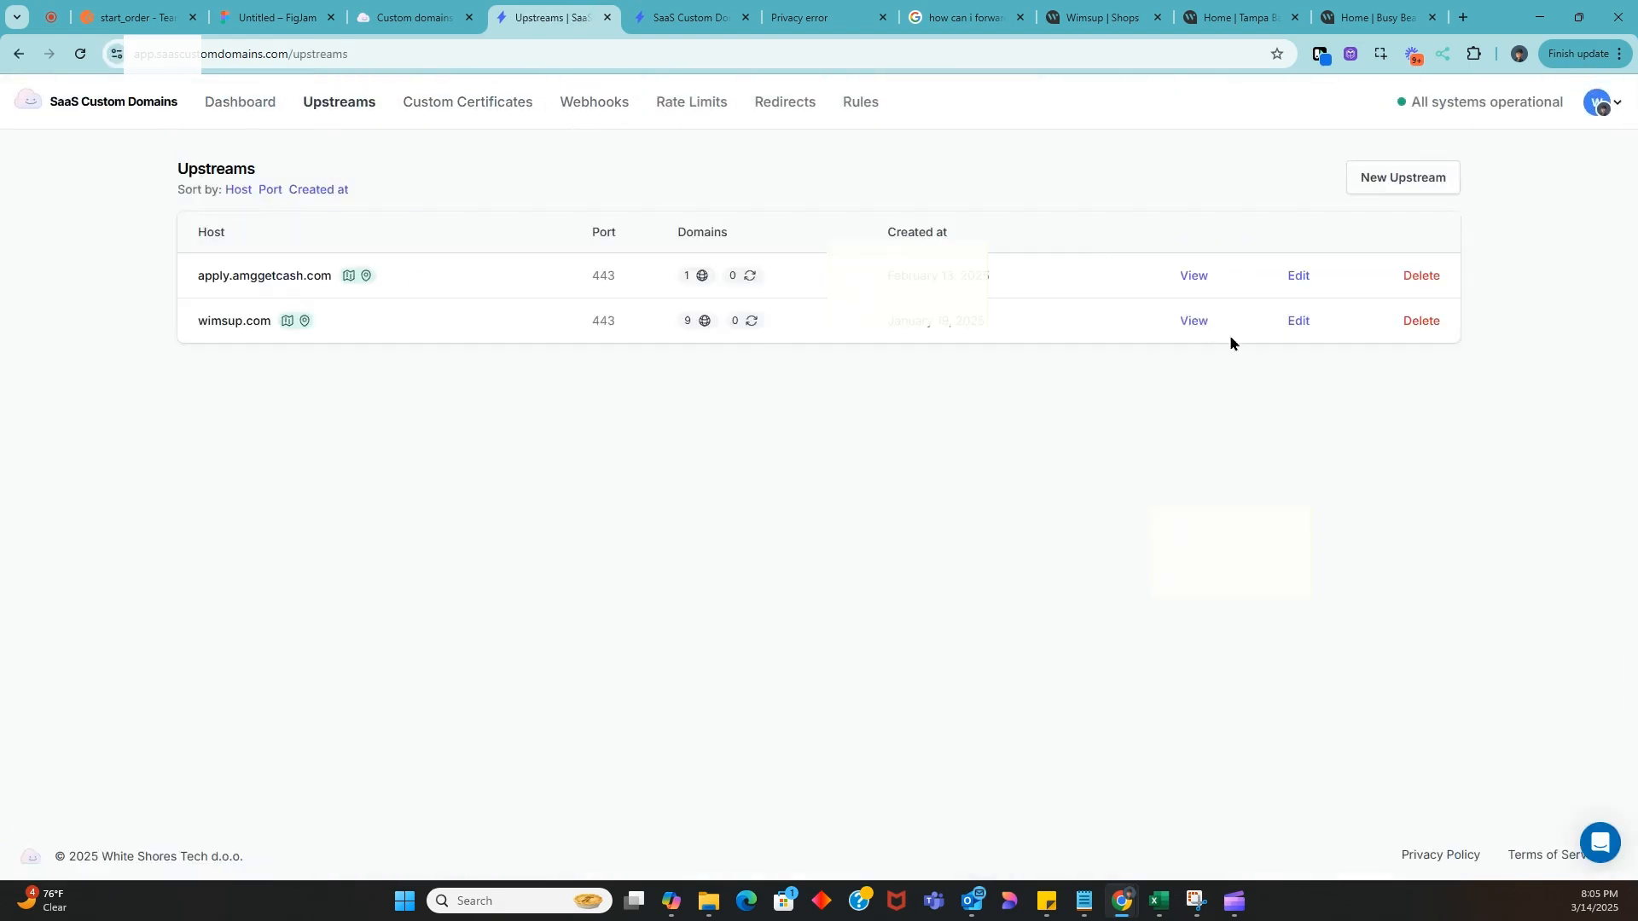
left_click(1370, 182)
left_click(621, 394)
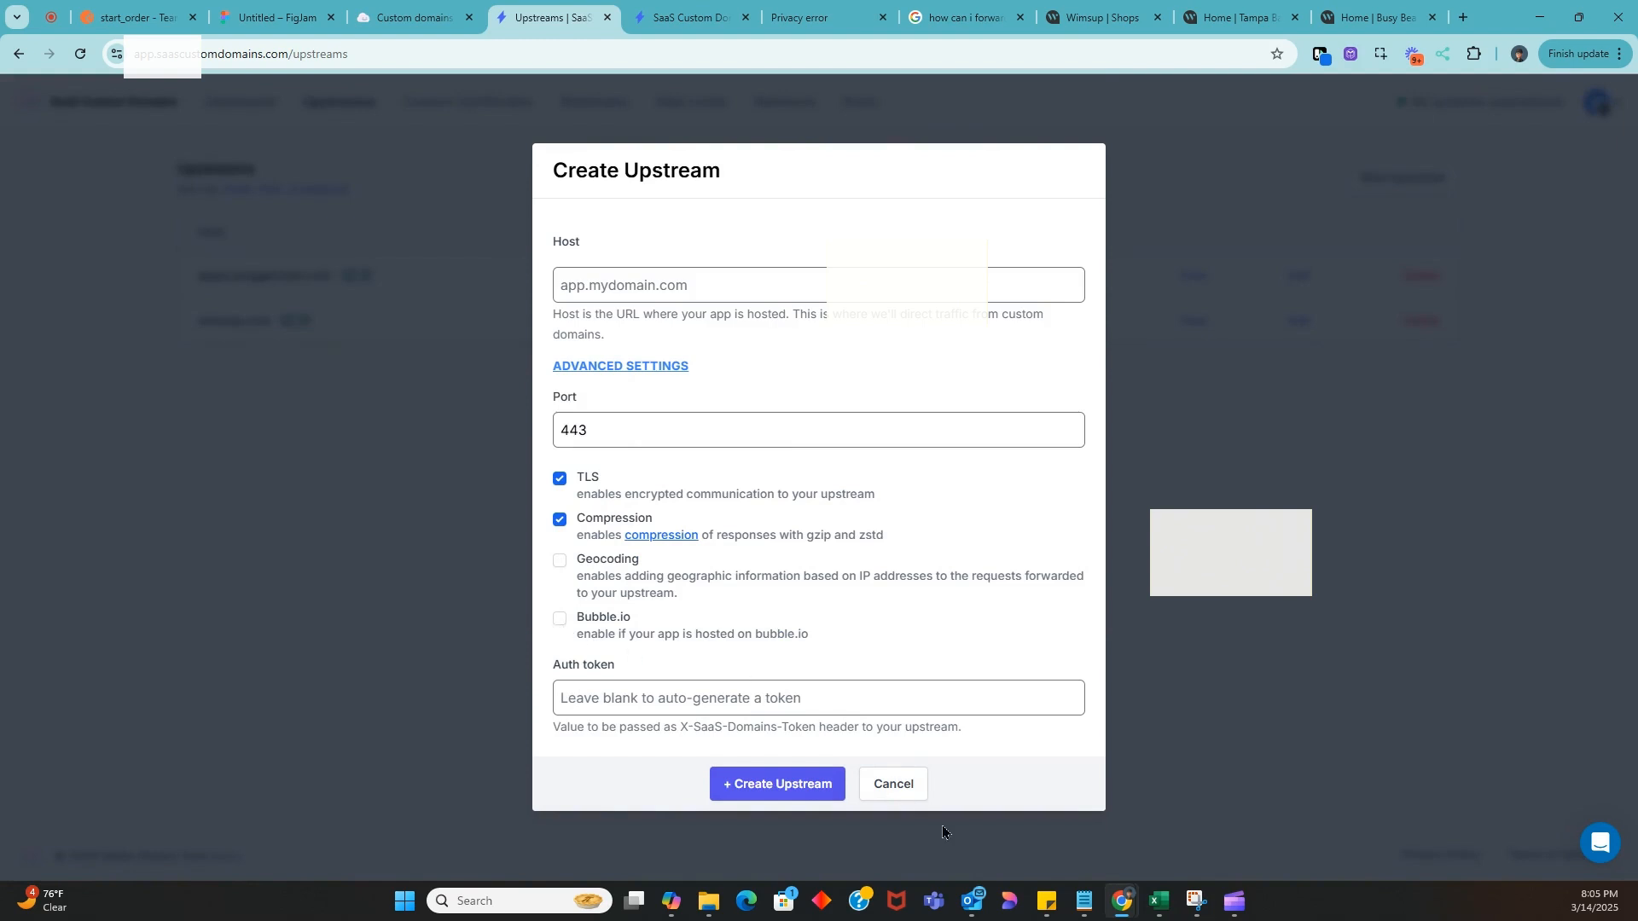
left_click(893, 783)
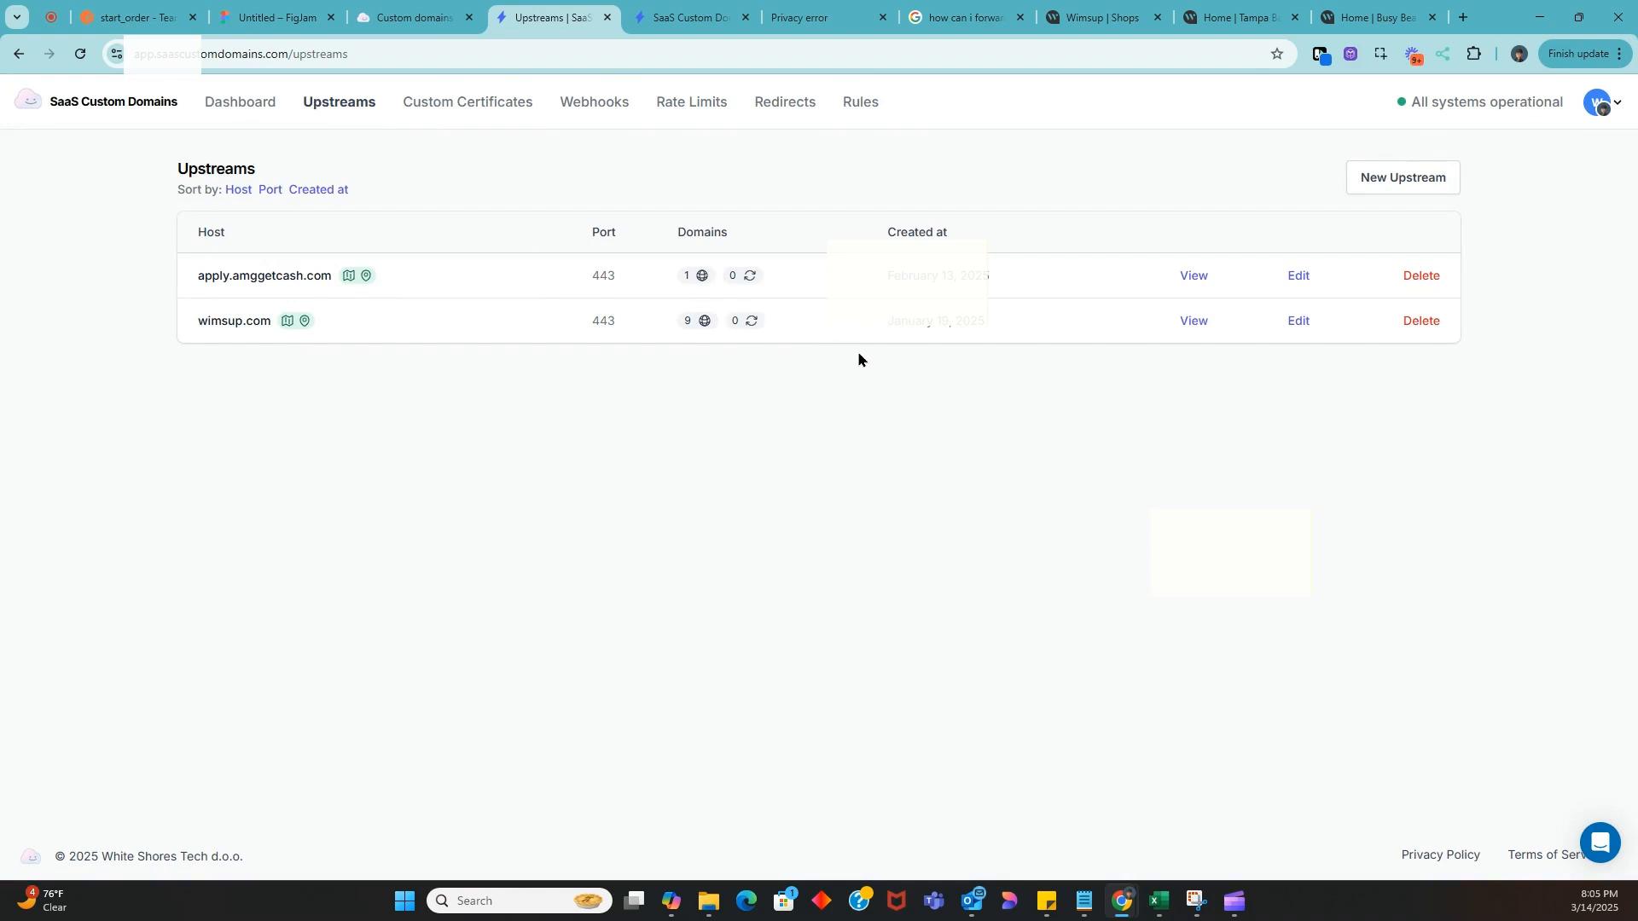
Open the wimsup.com upstream and examine the new custom domain form with its advanced settings expanded
left_click(1193, 322)
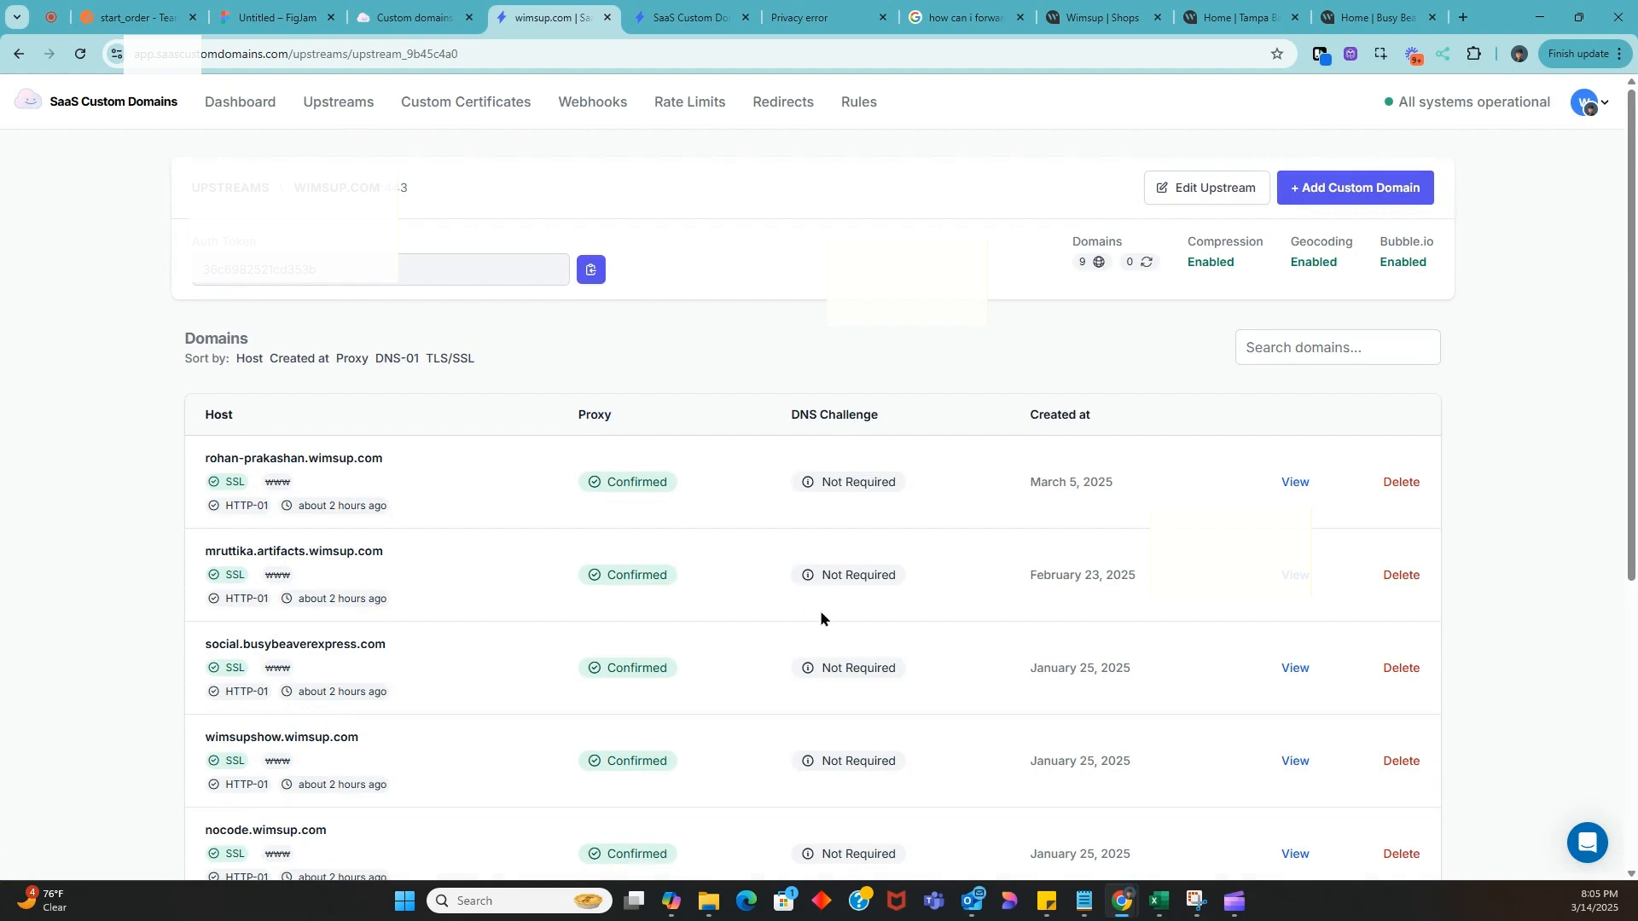
left_click(1314, 189)
left_click(620, 520)
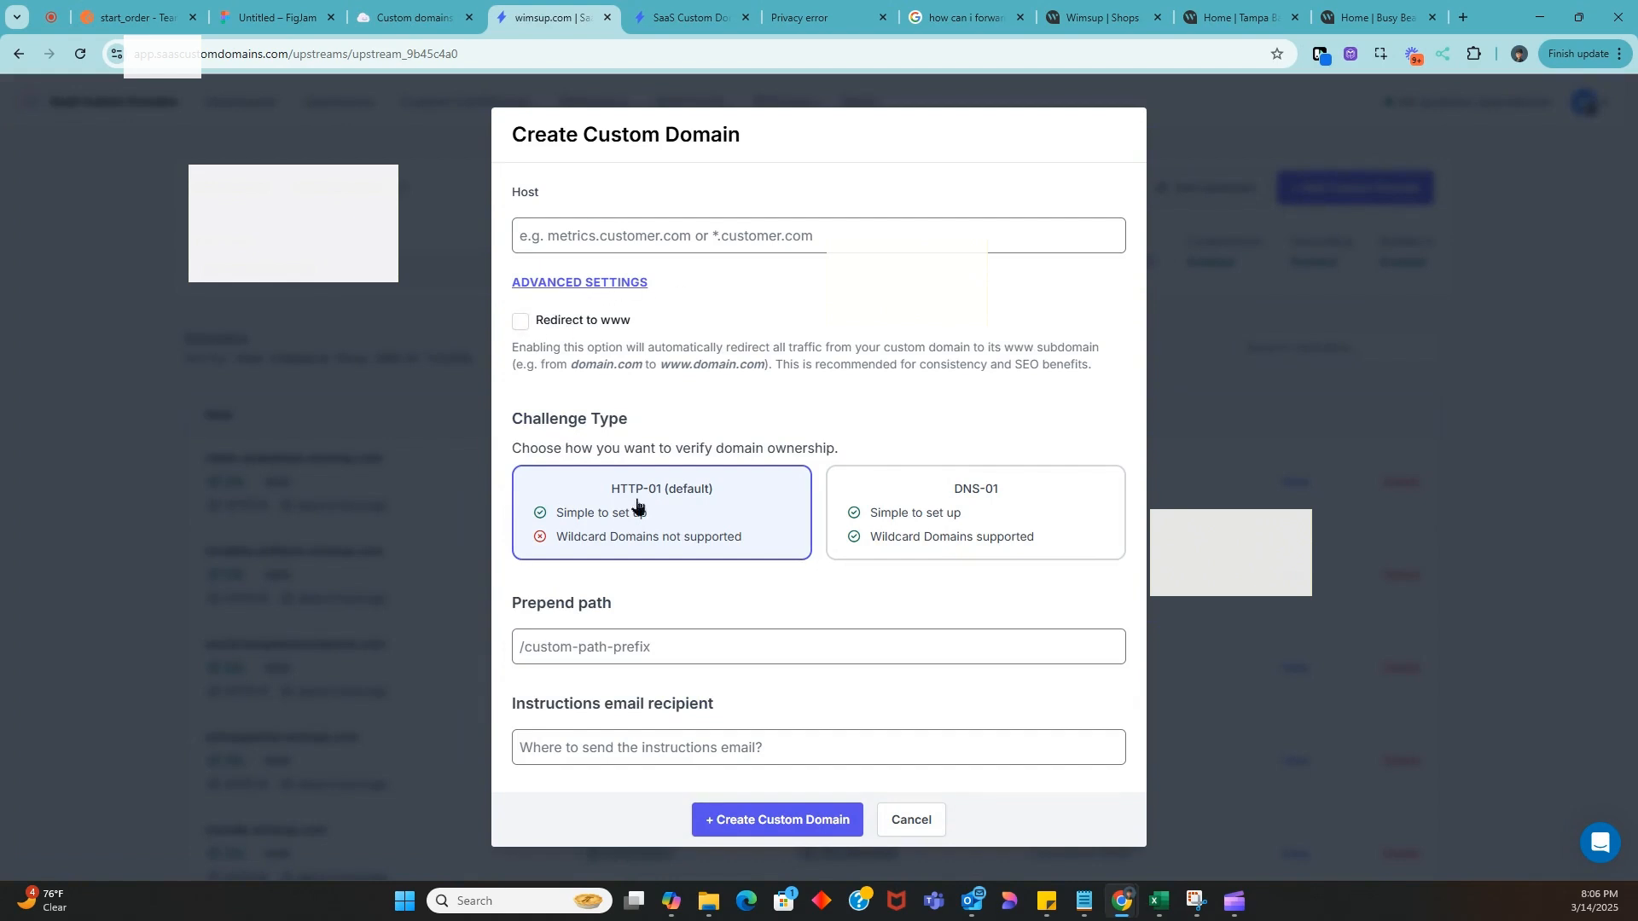
left_click(570, 655)
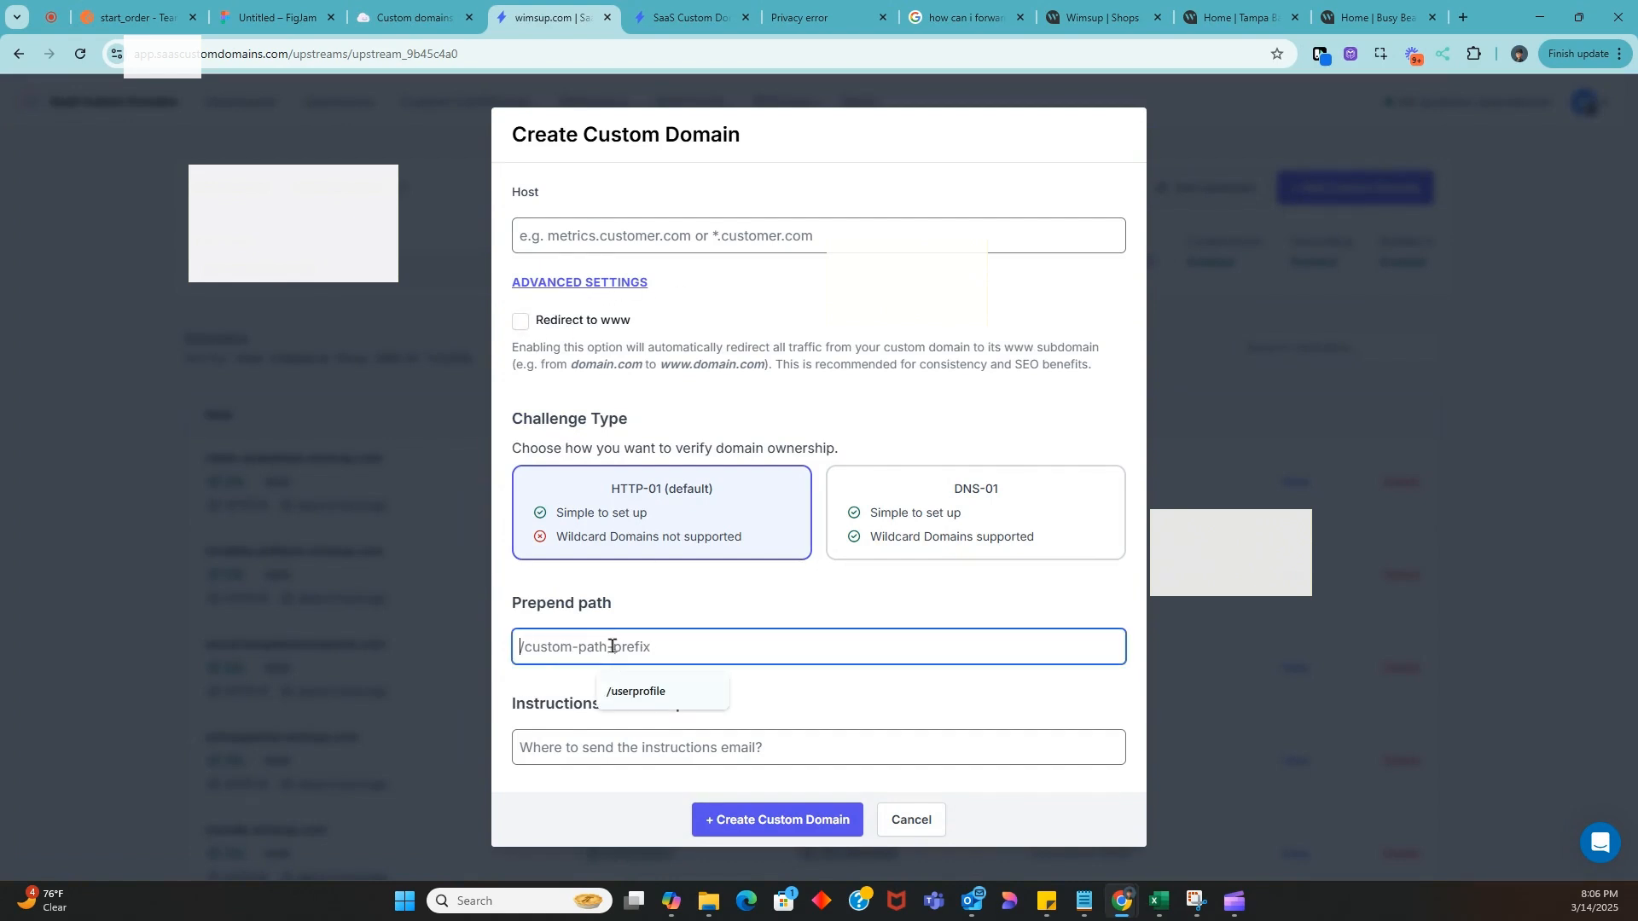
left_click(662, 581)
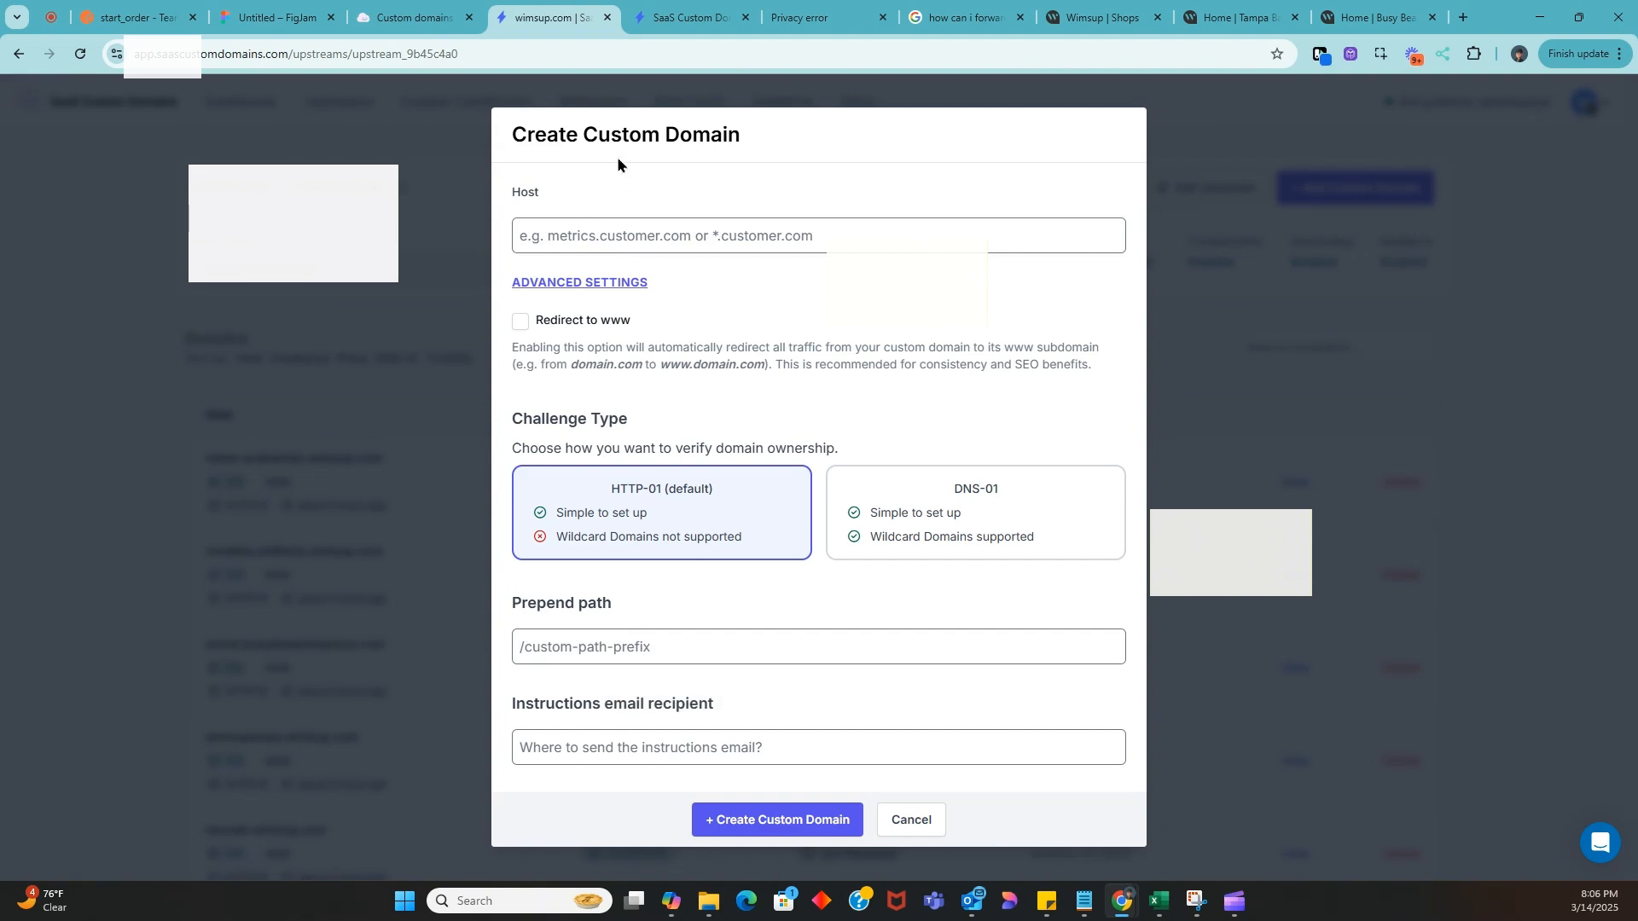
Enter user1.donuts.com as the host of the new custom domain
left_click(621, 228)
type("donu")
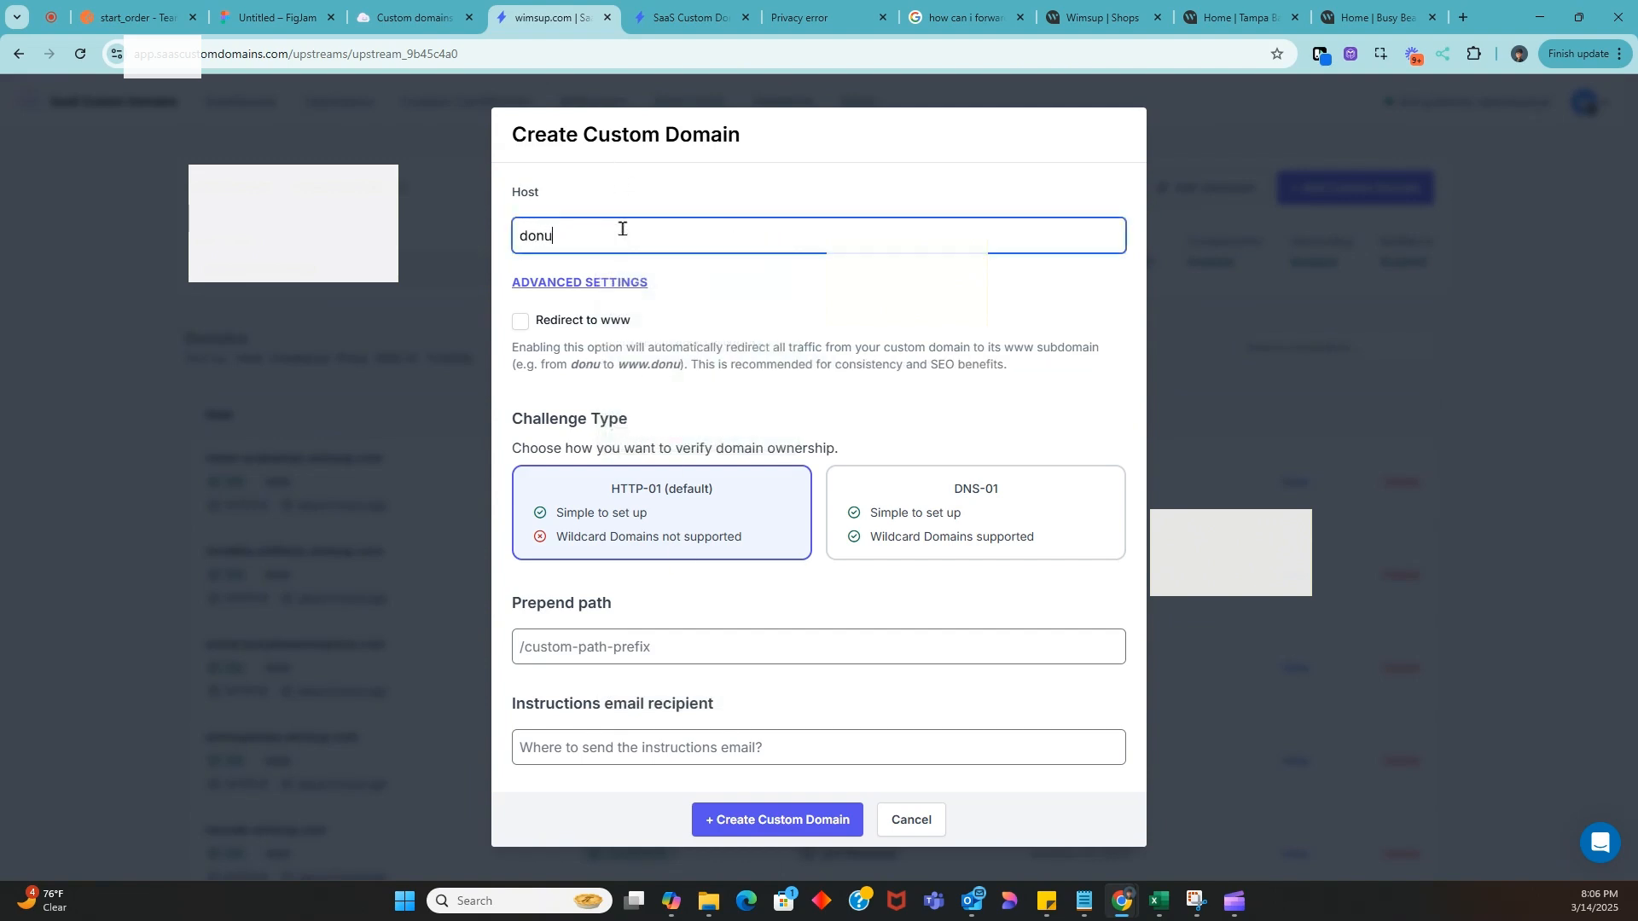
type("ts.com")
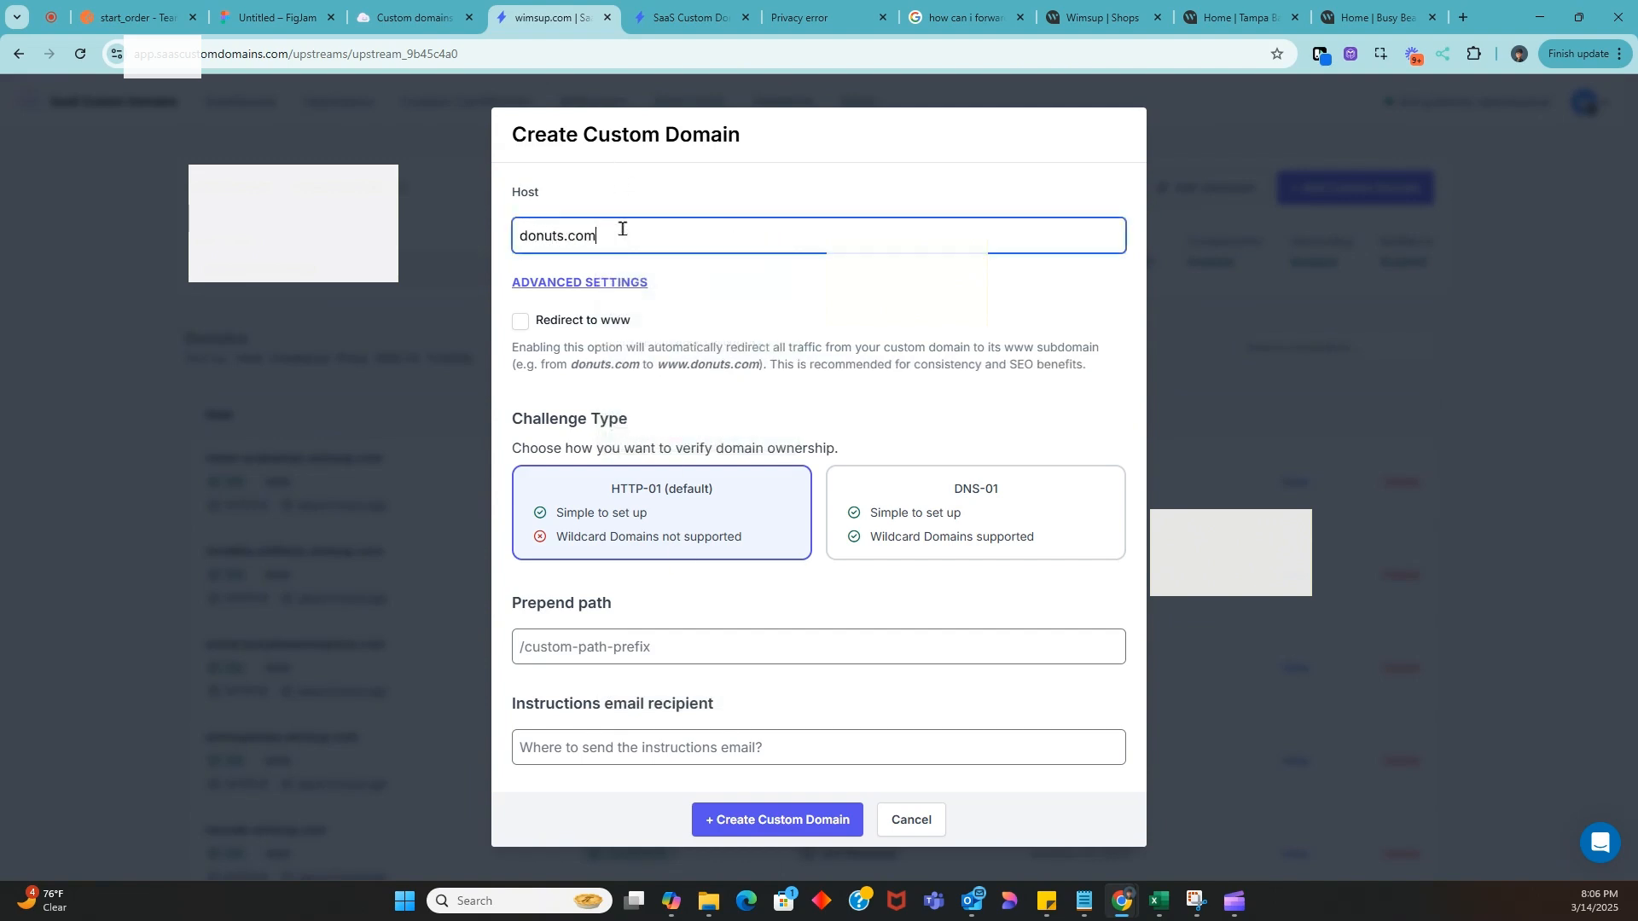
left_click(521, 236)
type("app.")
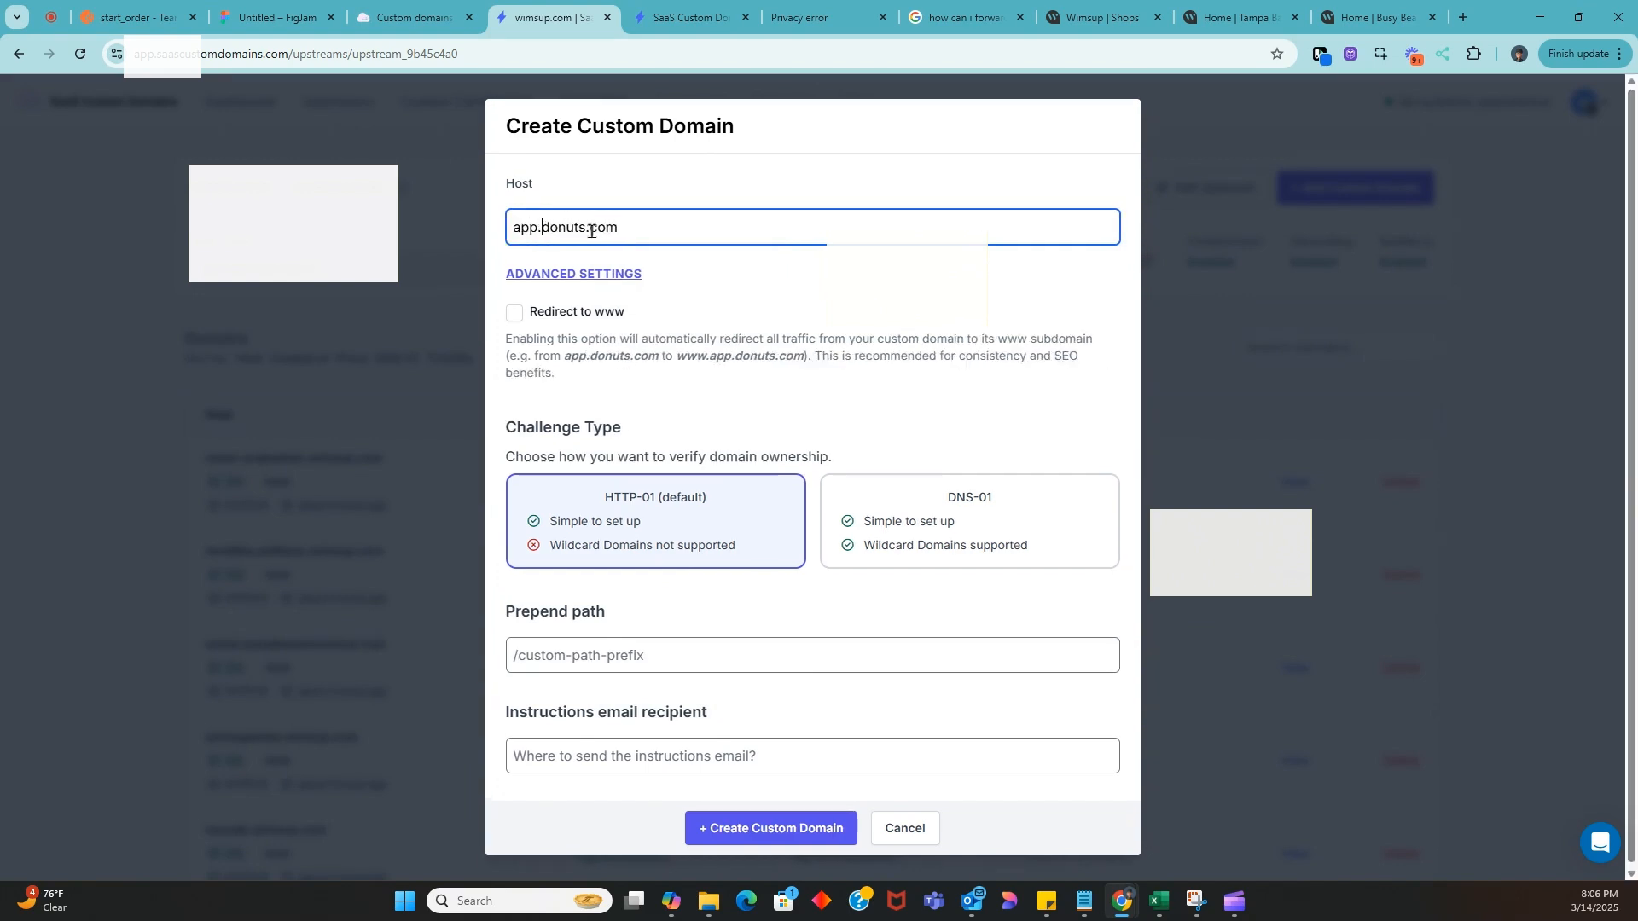
double_click(532, 235)
type("user1")
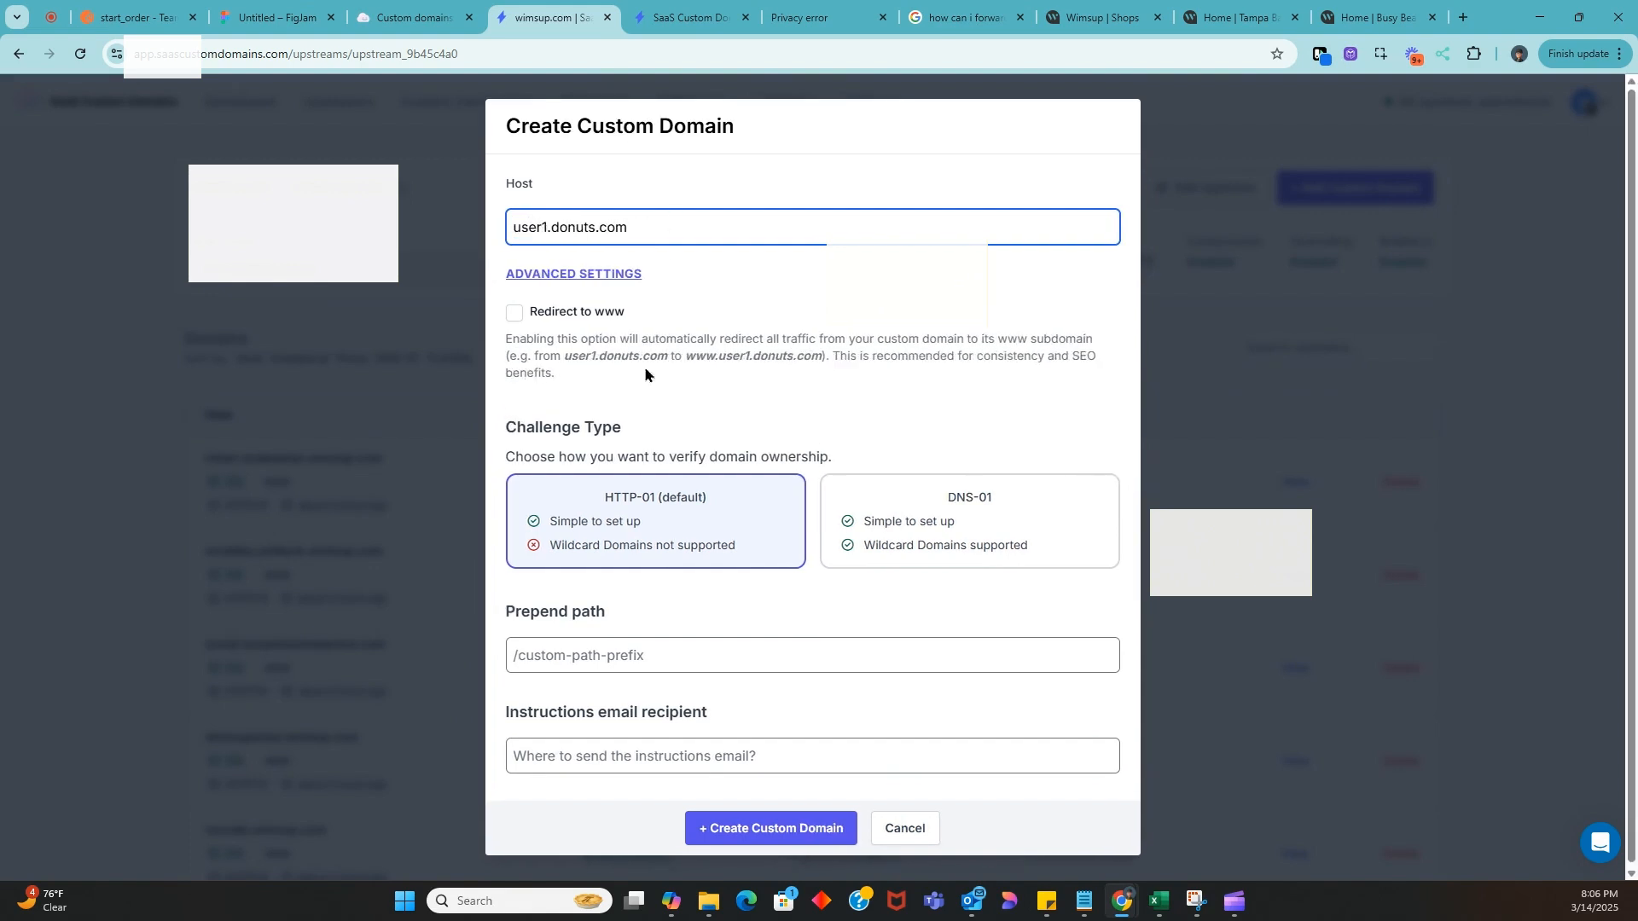
Try a prepend path beginning with "user?", clear it, and cancel the new custom domain
left_click(616, 657)
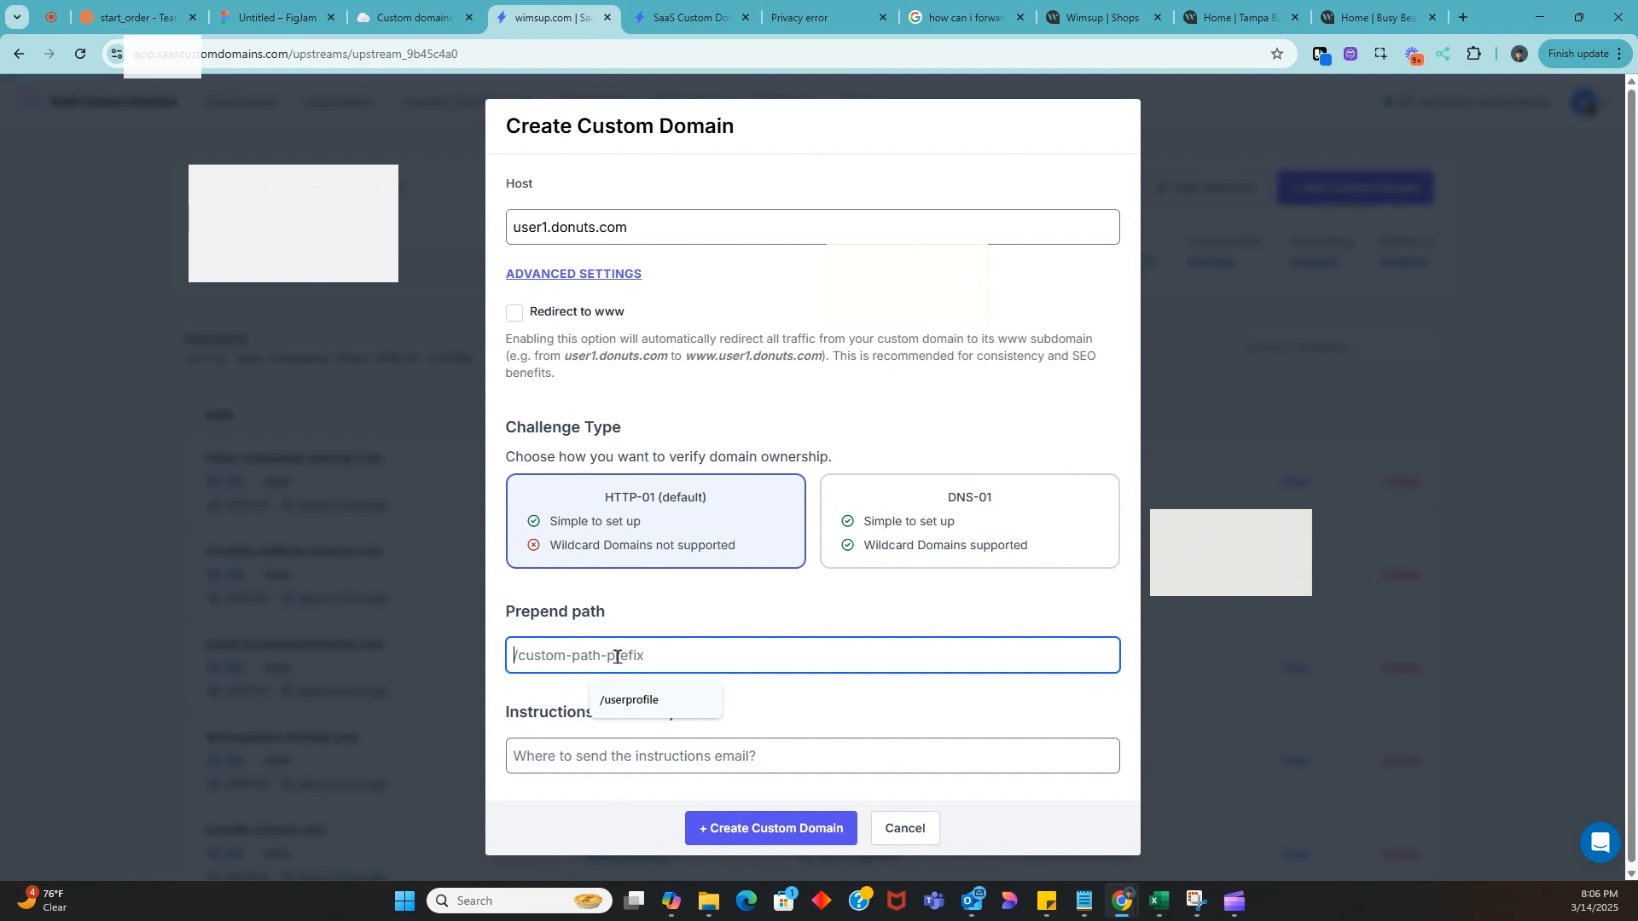
type("user?")
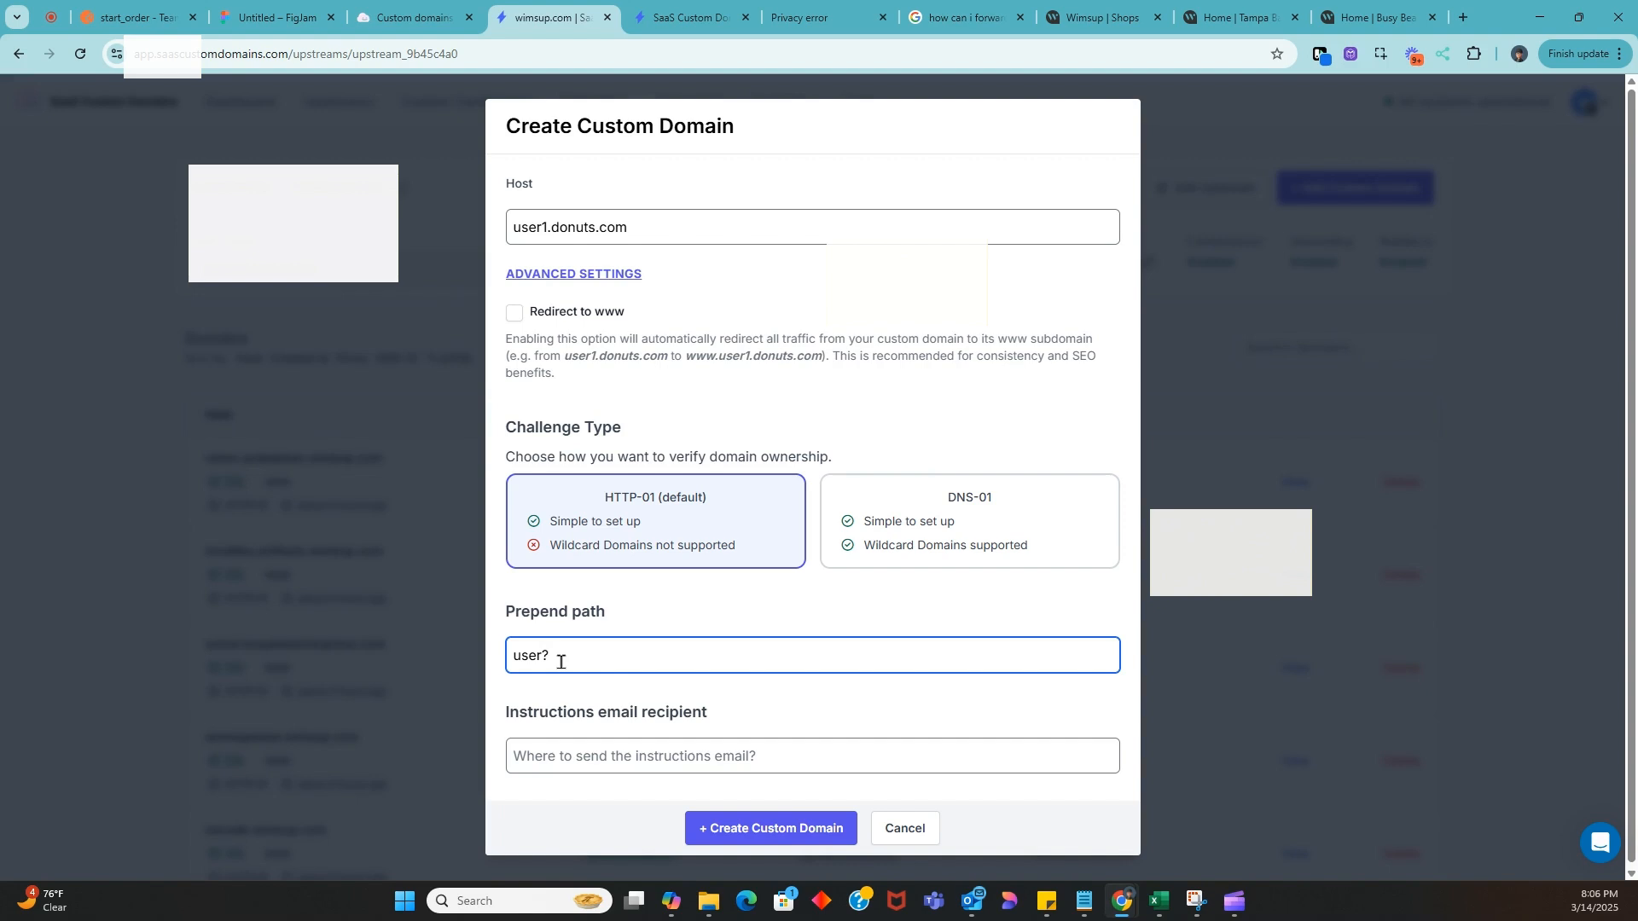
type("na")
key("BackSpace")
key("BackSpace")
key("BackSpace")
key("BackSpace")
key("BackSpace")
key("BackSpace")
key("BackSpace")
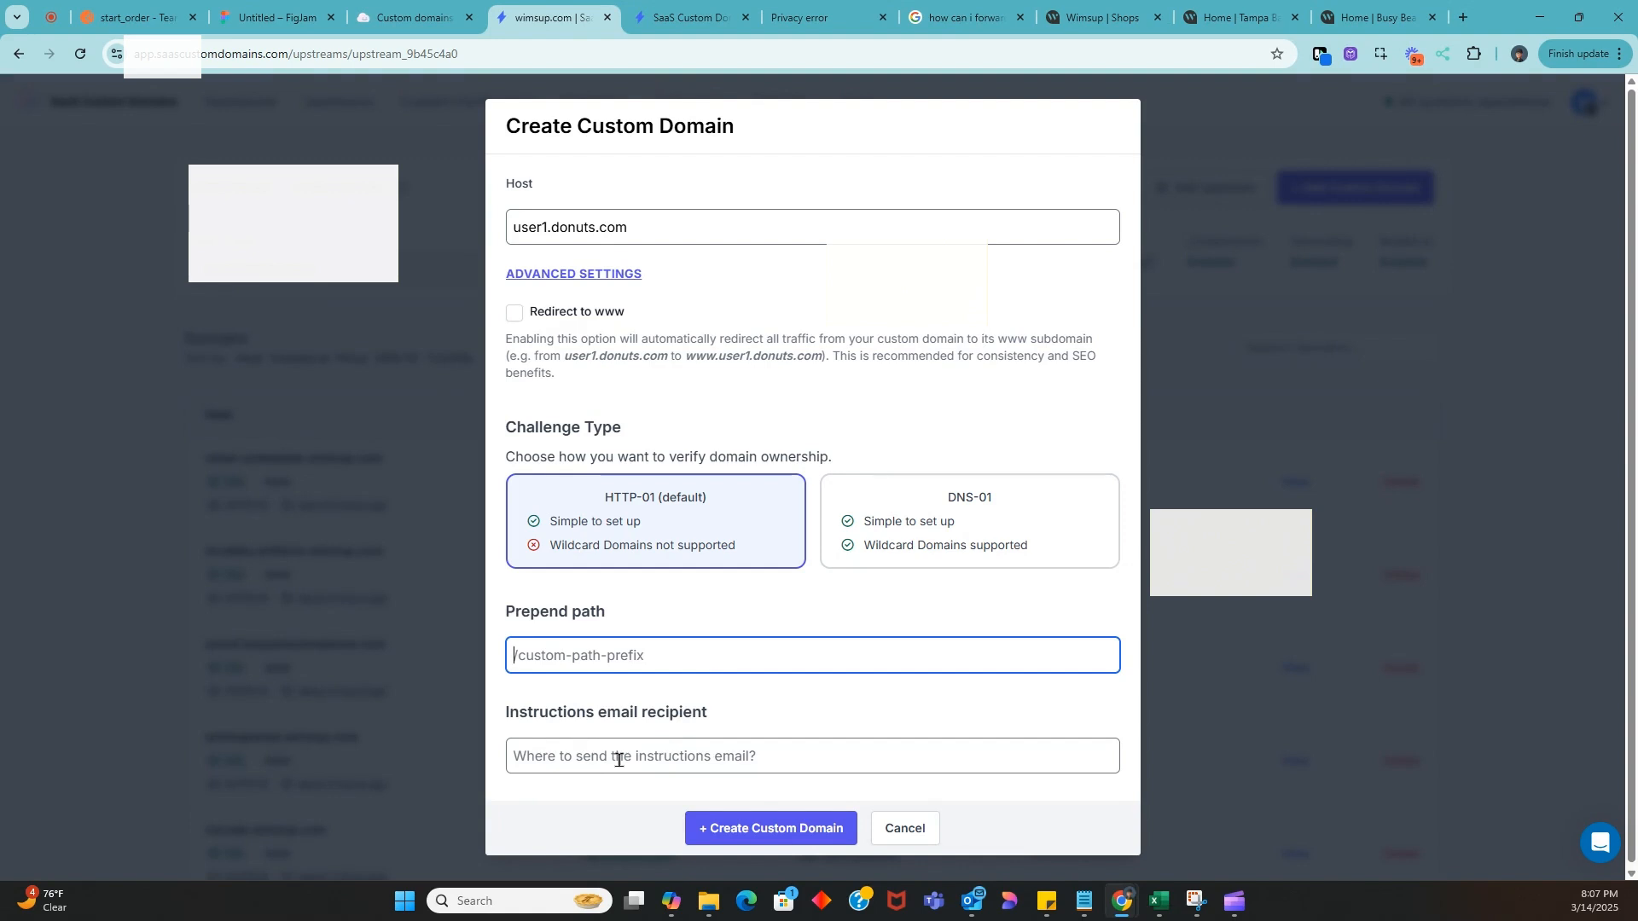
left_click(906, 827)
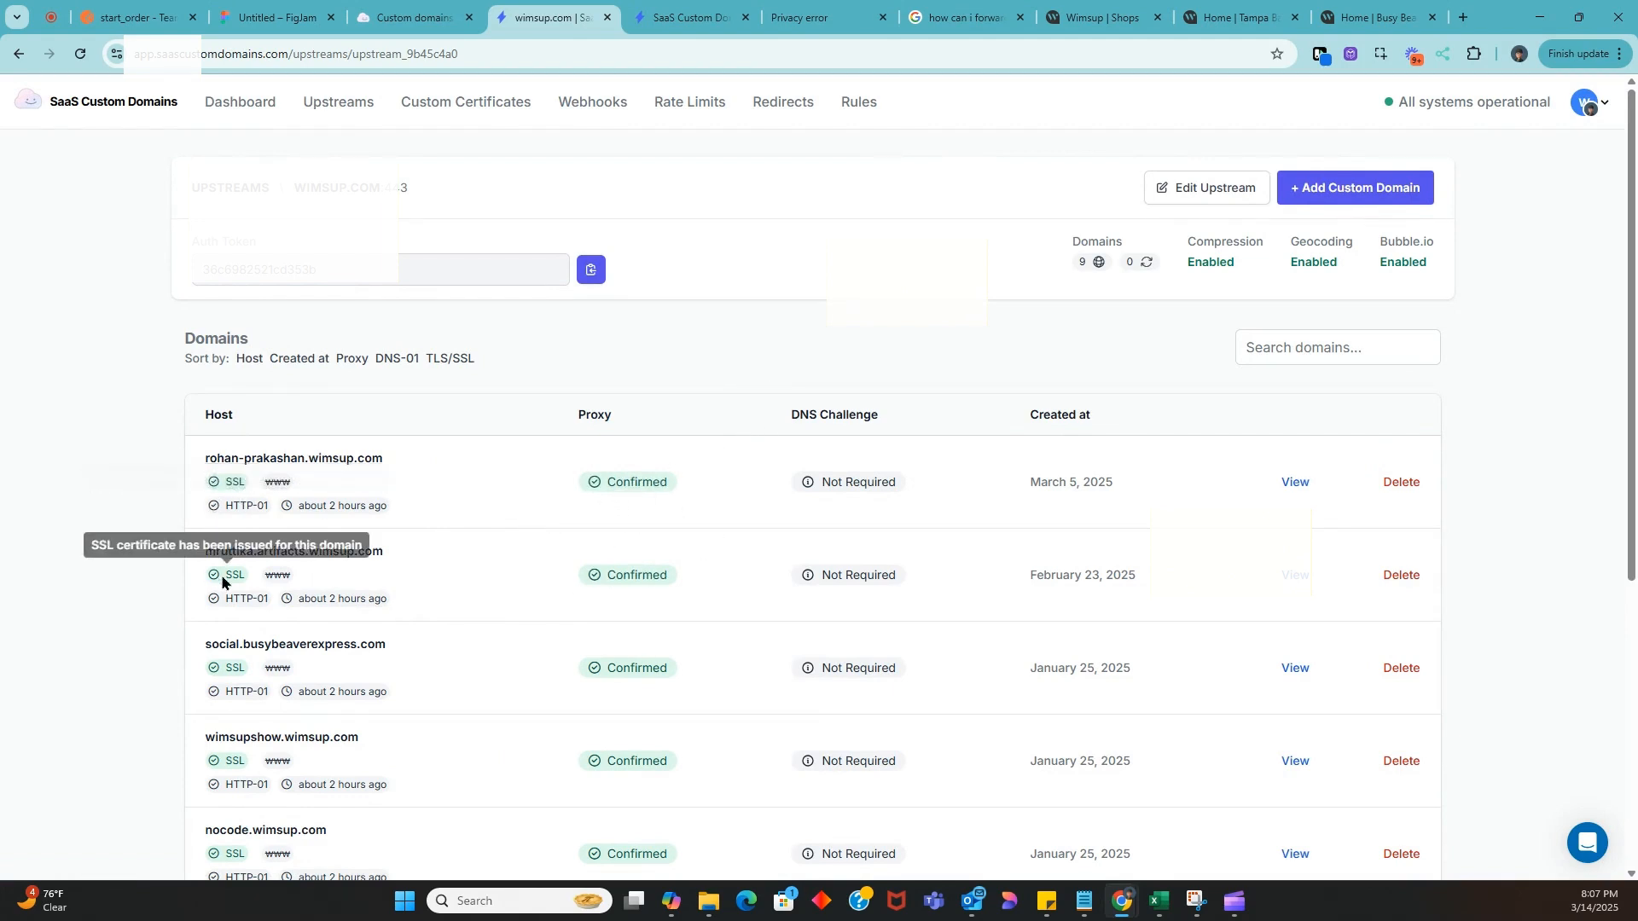
left_click(458, 104)
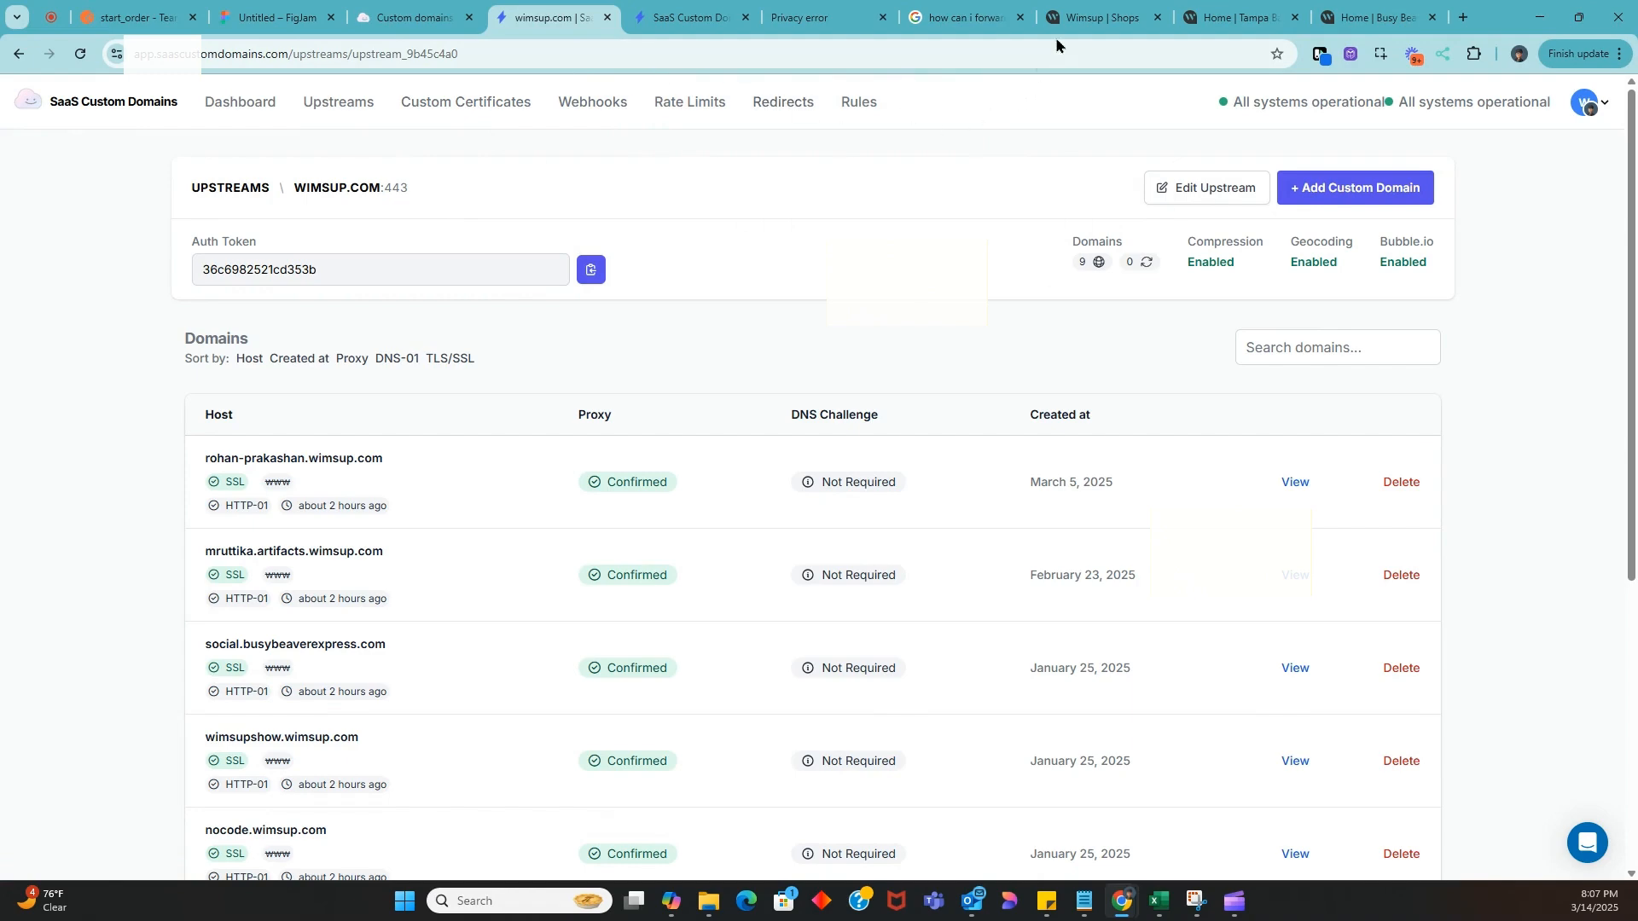
View the wimsup.com shops page, and on the Tampa Bay rock club site open the blog post "Petrified Wood from Ankara, Turkey"
left_click(1090, 11)
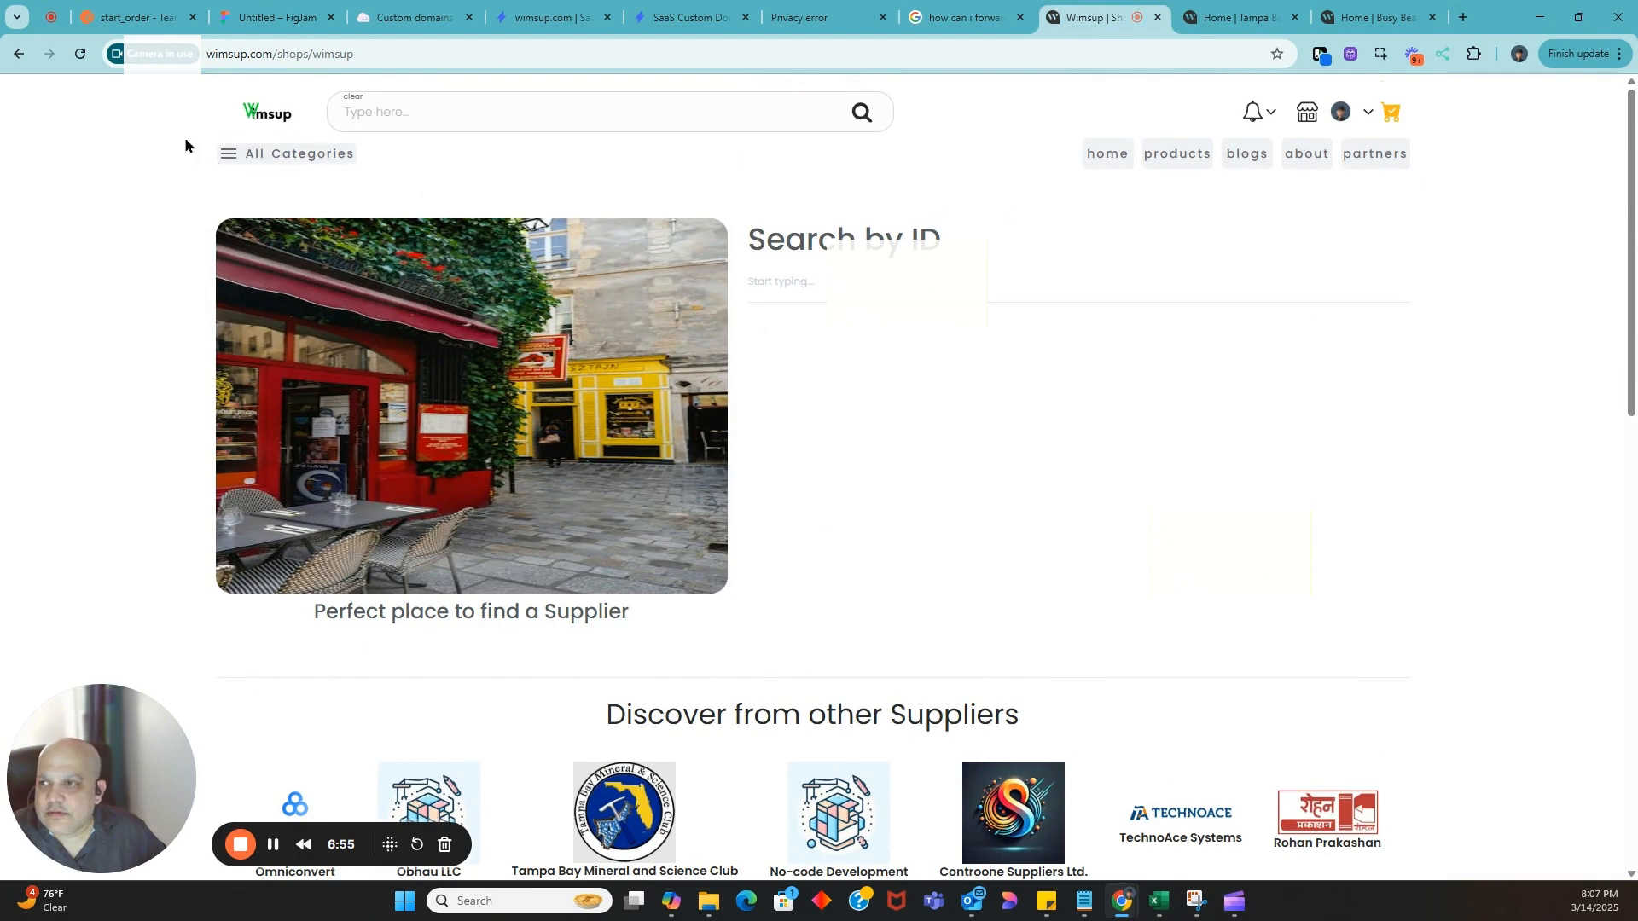
left_click(230, 52)
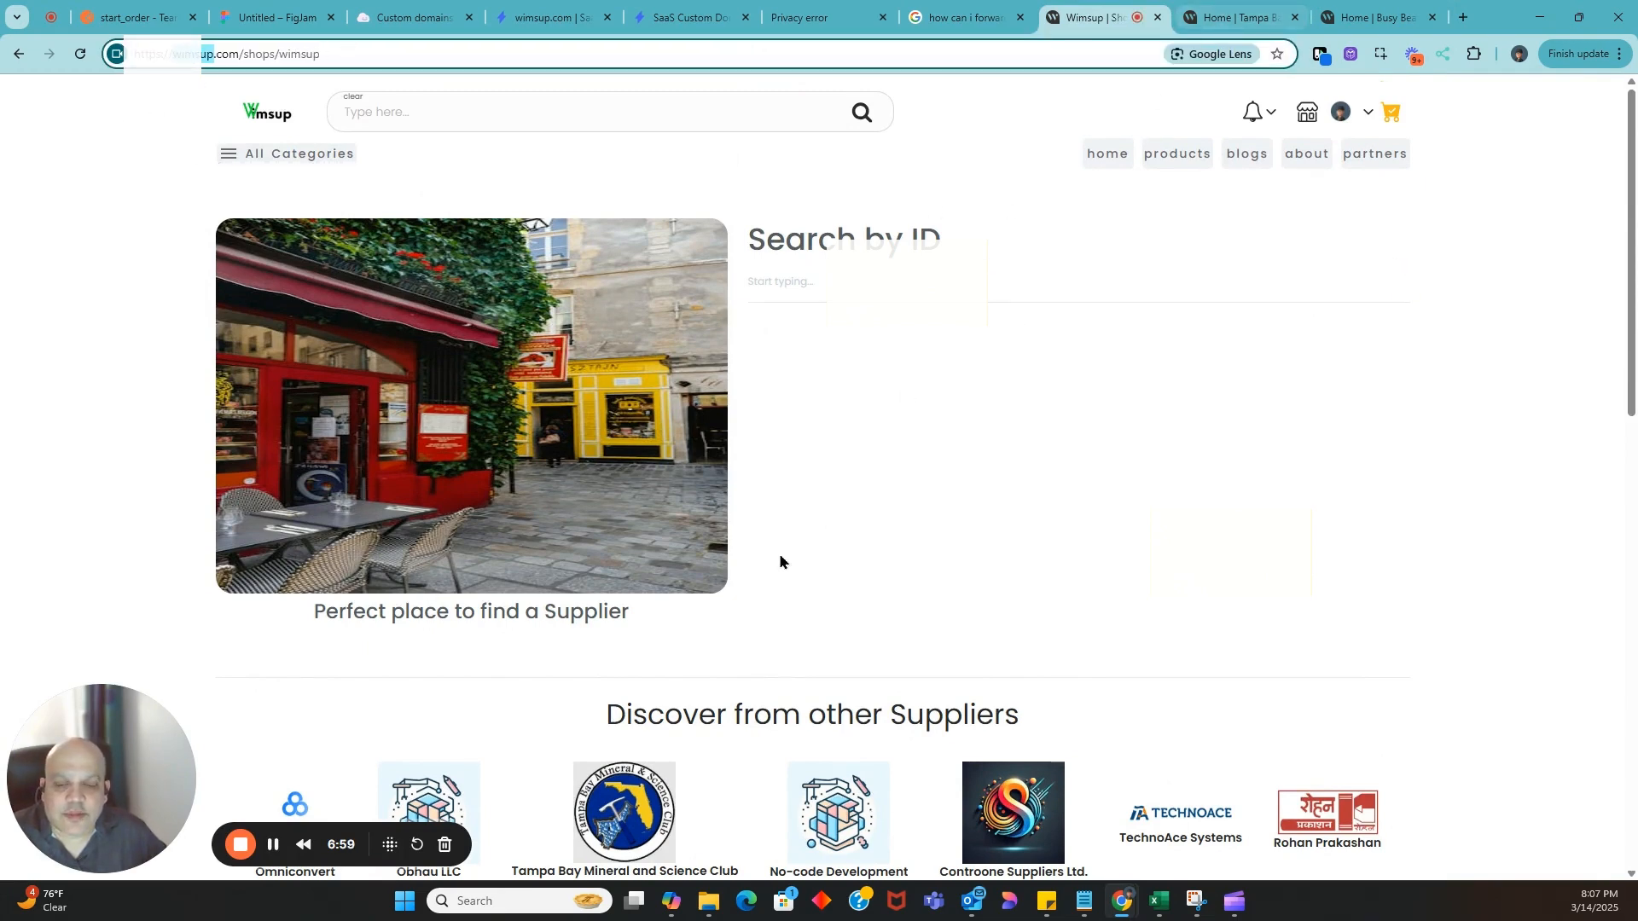
left_click(1243, 12)
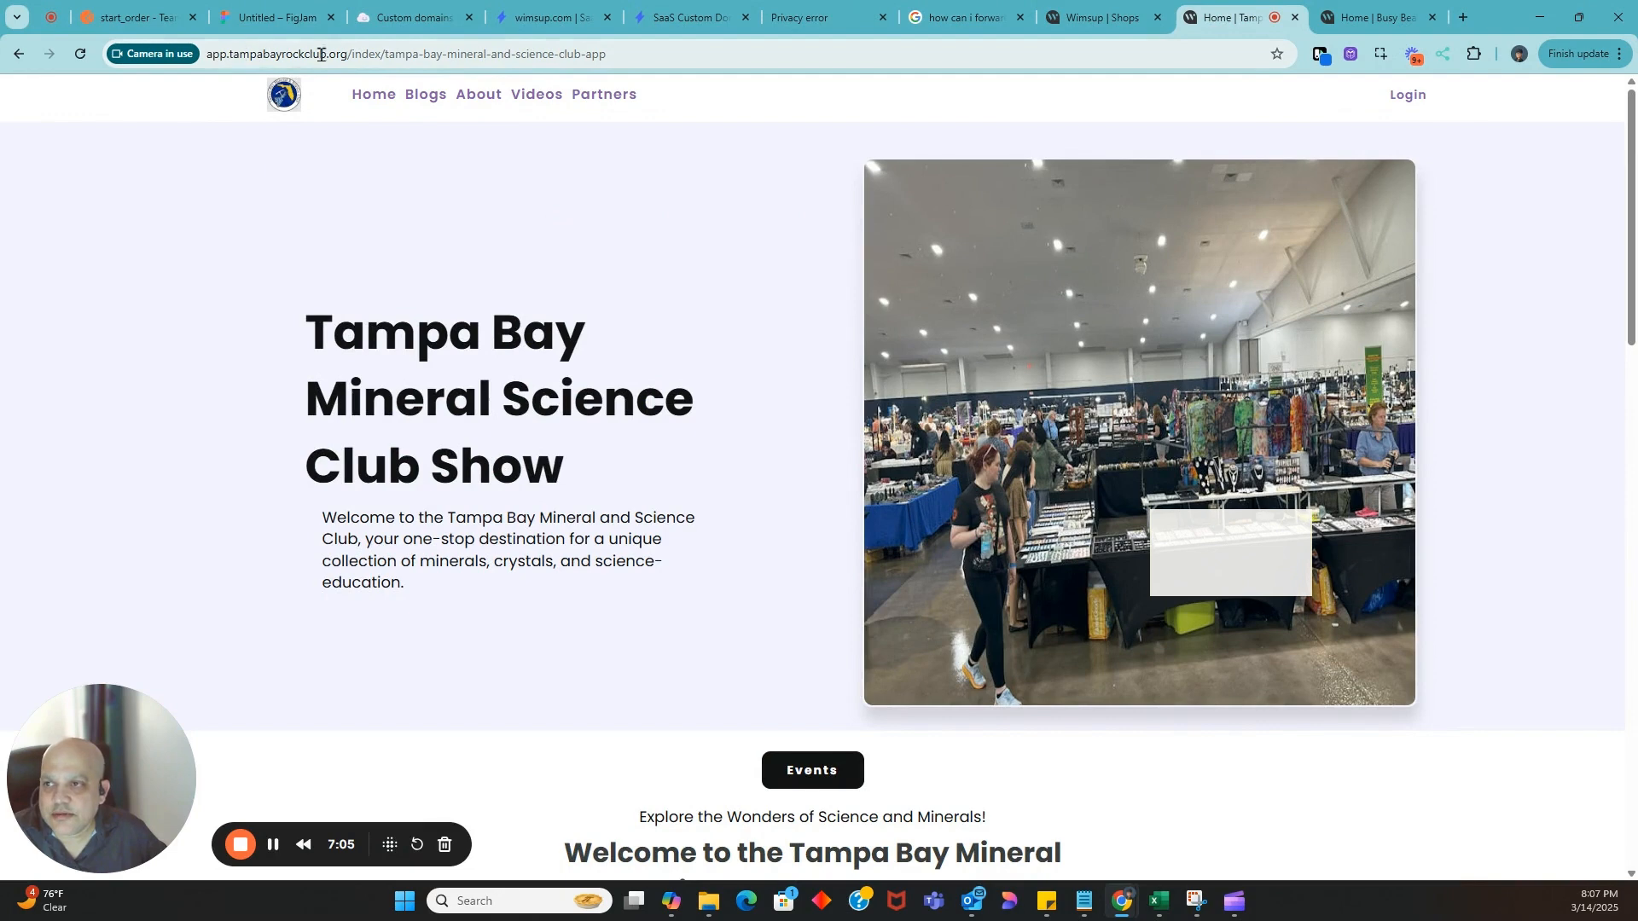
left_click(431, 100)
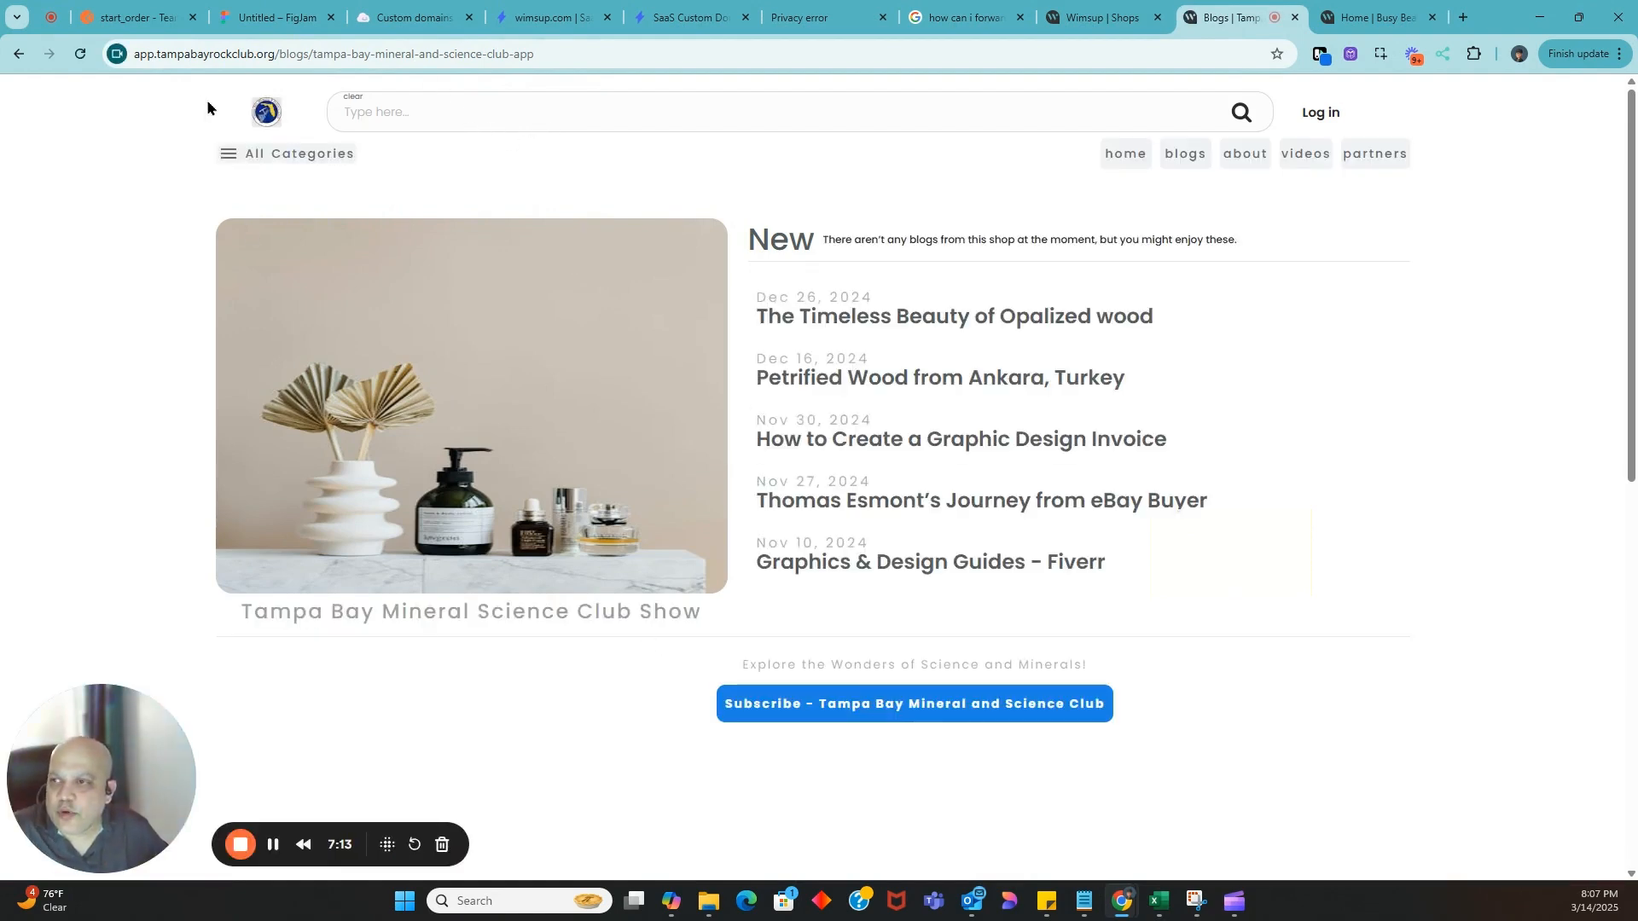
left_click(840, 368)
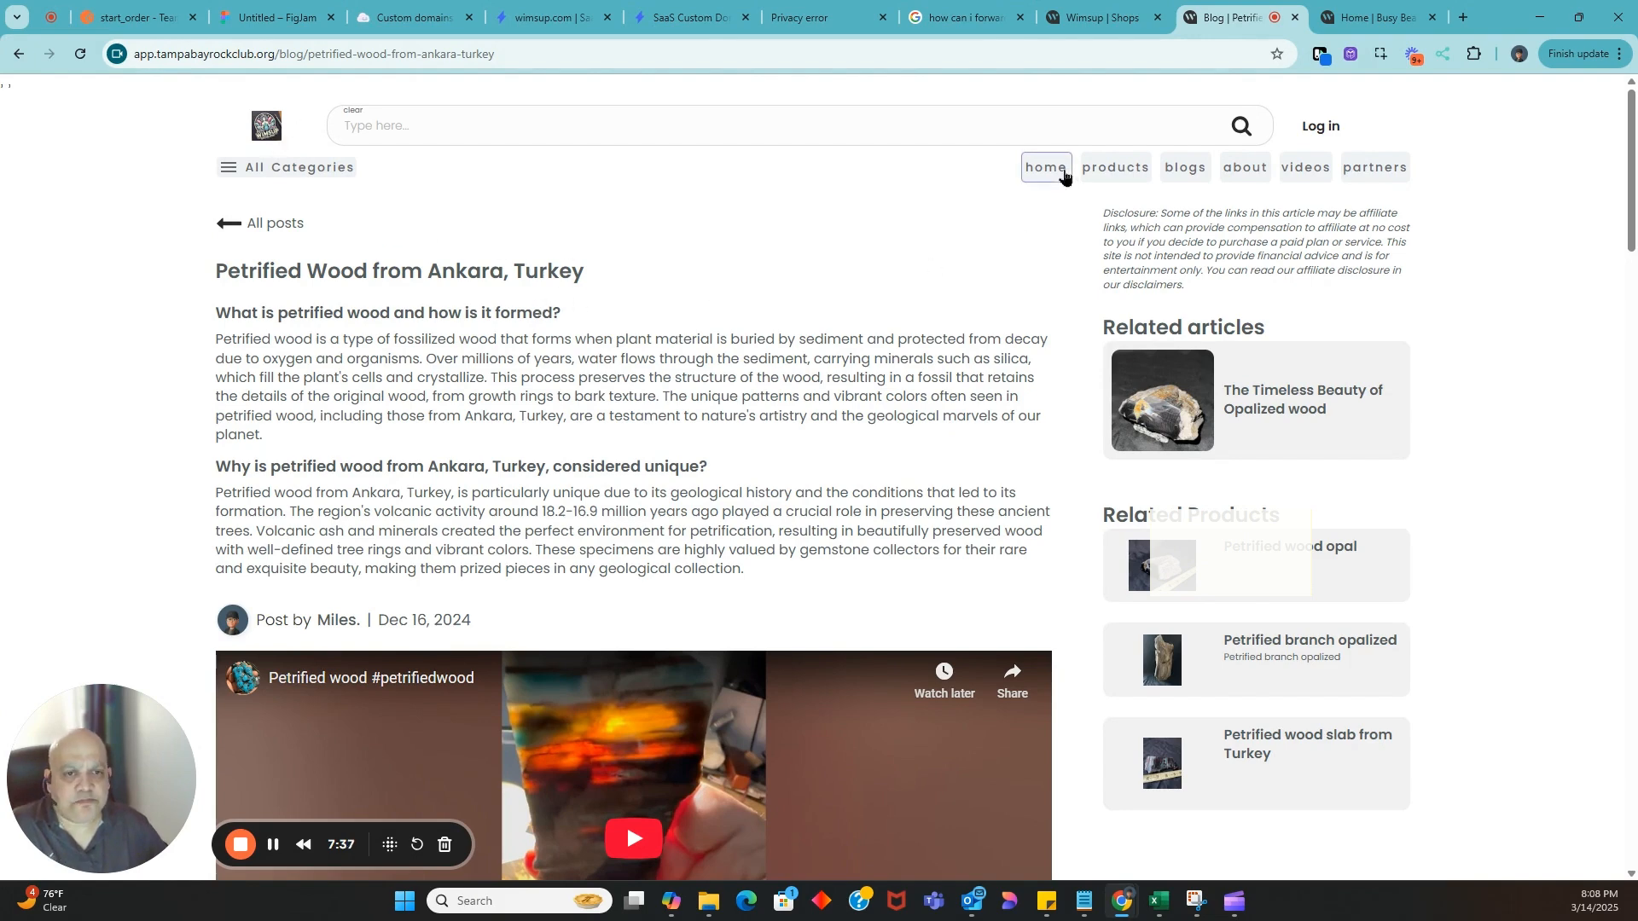
Switch to the Busy Beaver Express site and examine its custom subdomain address and home page
left_click(1380, 24)
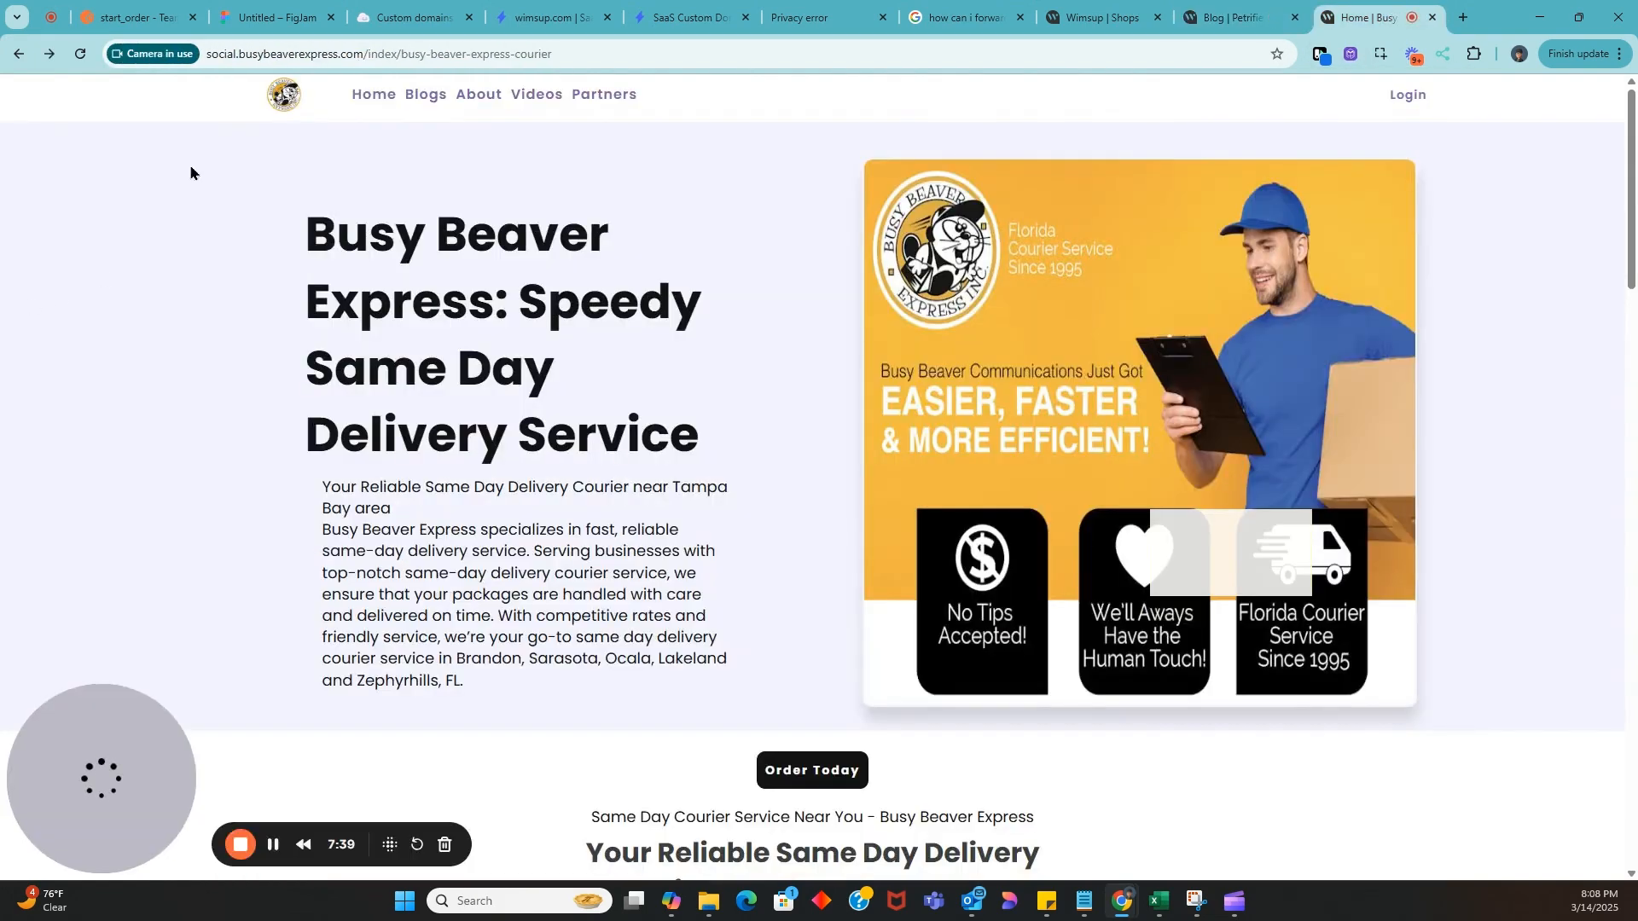
left_click_drag(209, 54, 365, 51)
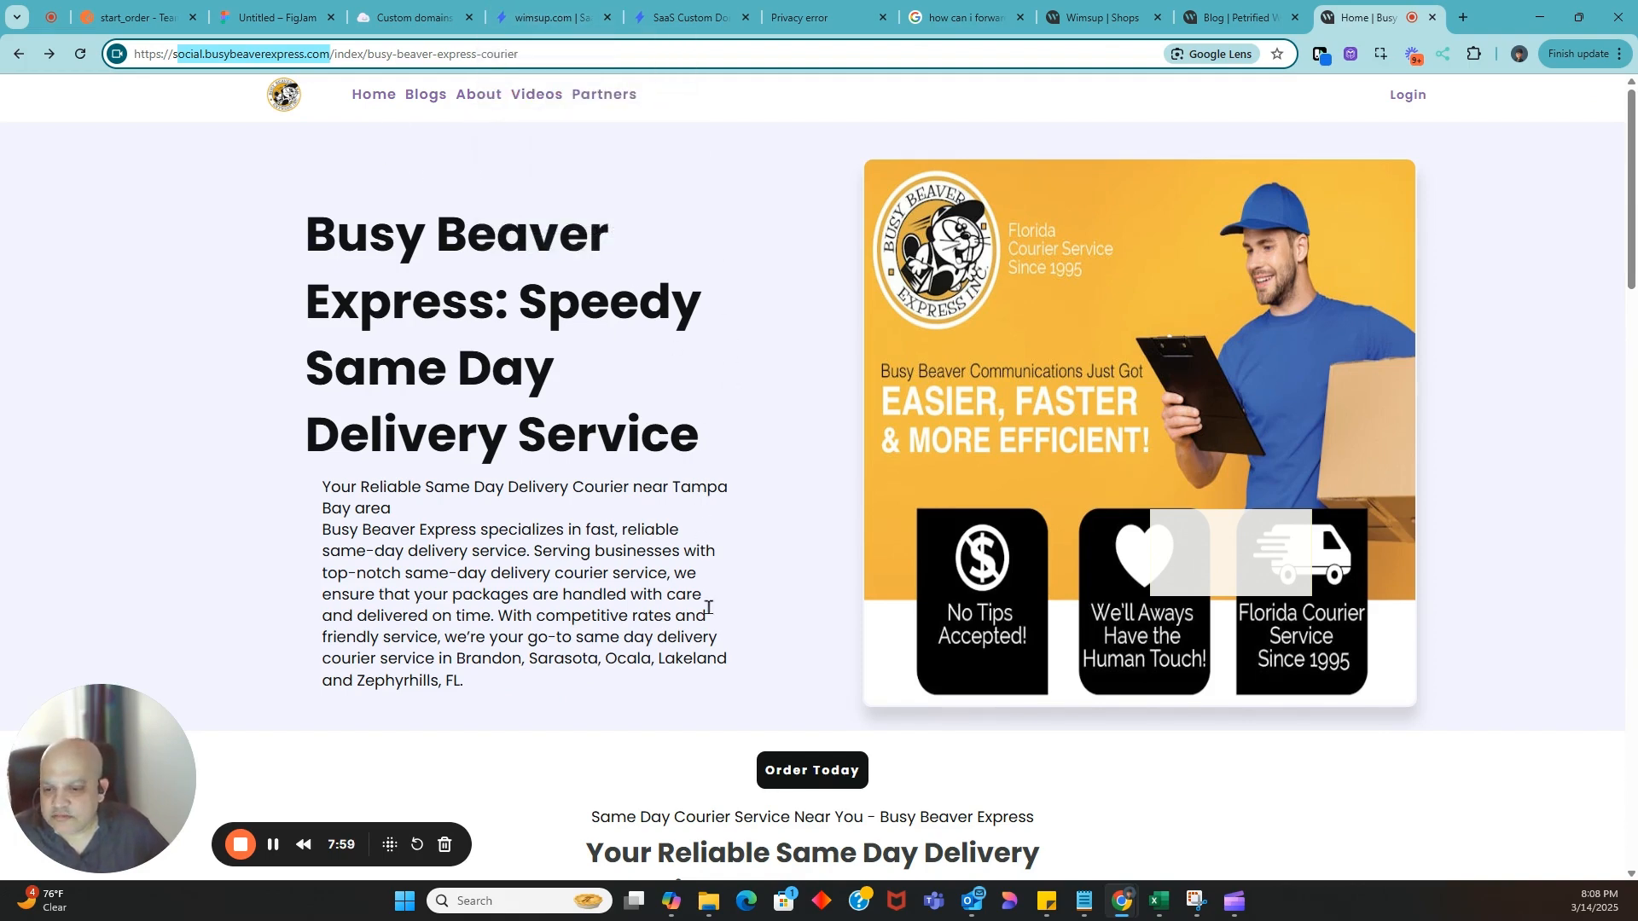
scroll(708, 607, "down", 5)
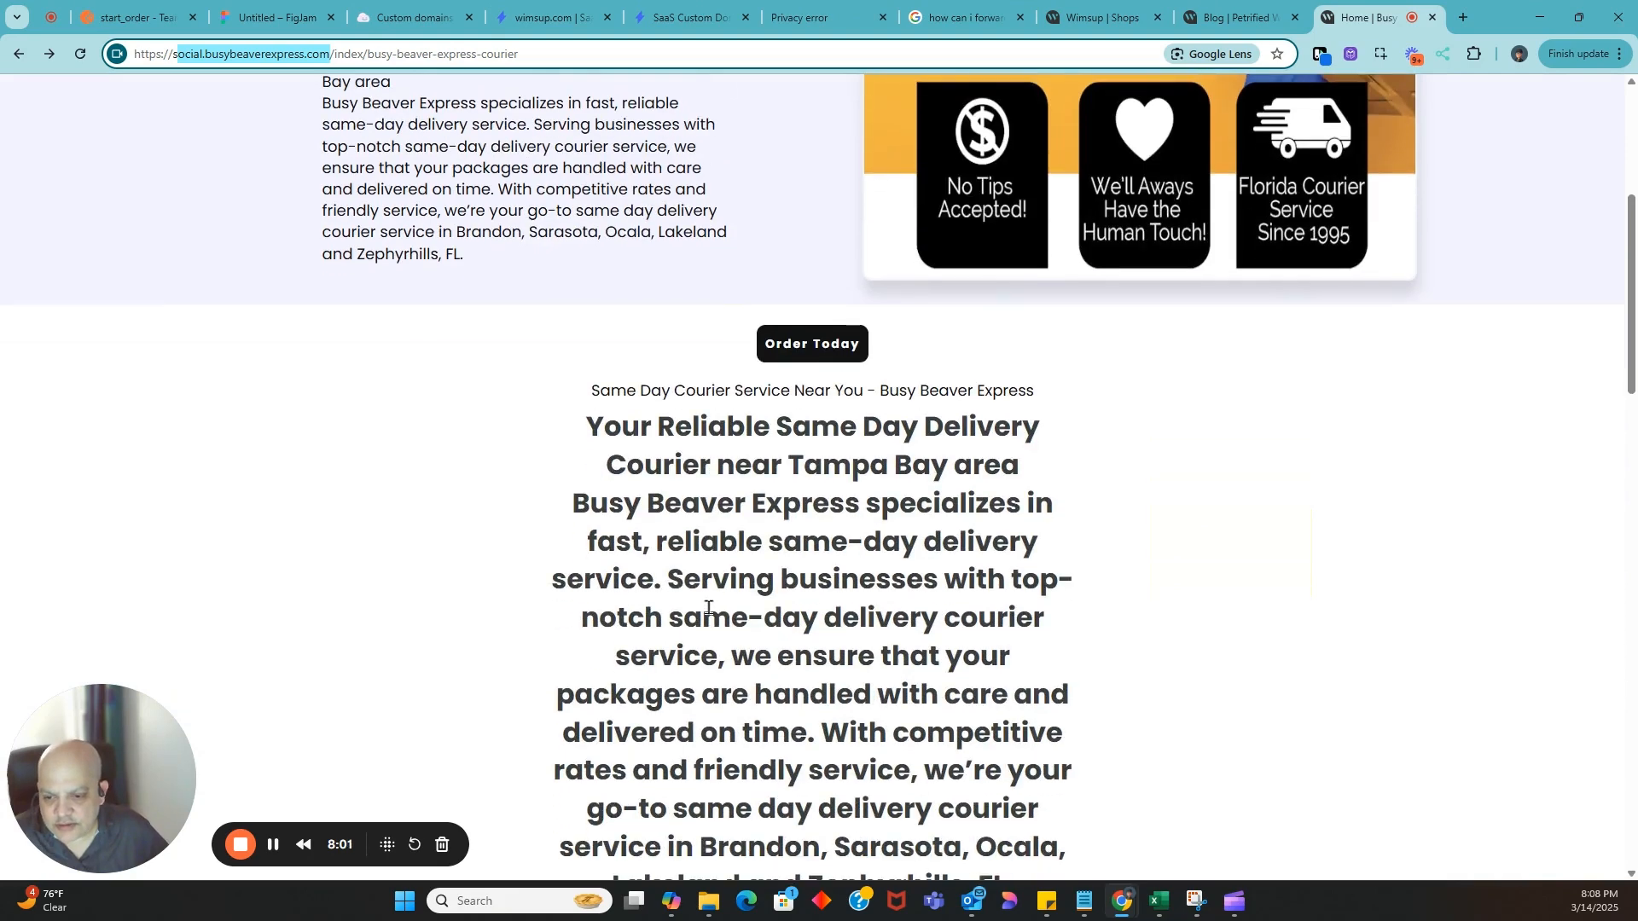
scroll(708, 607, "up", 5)
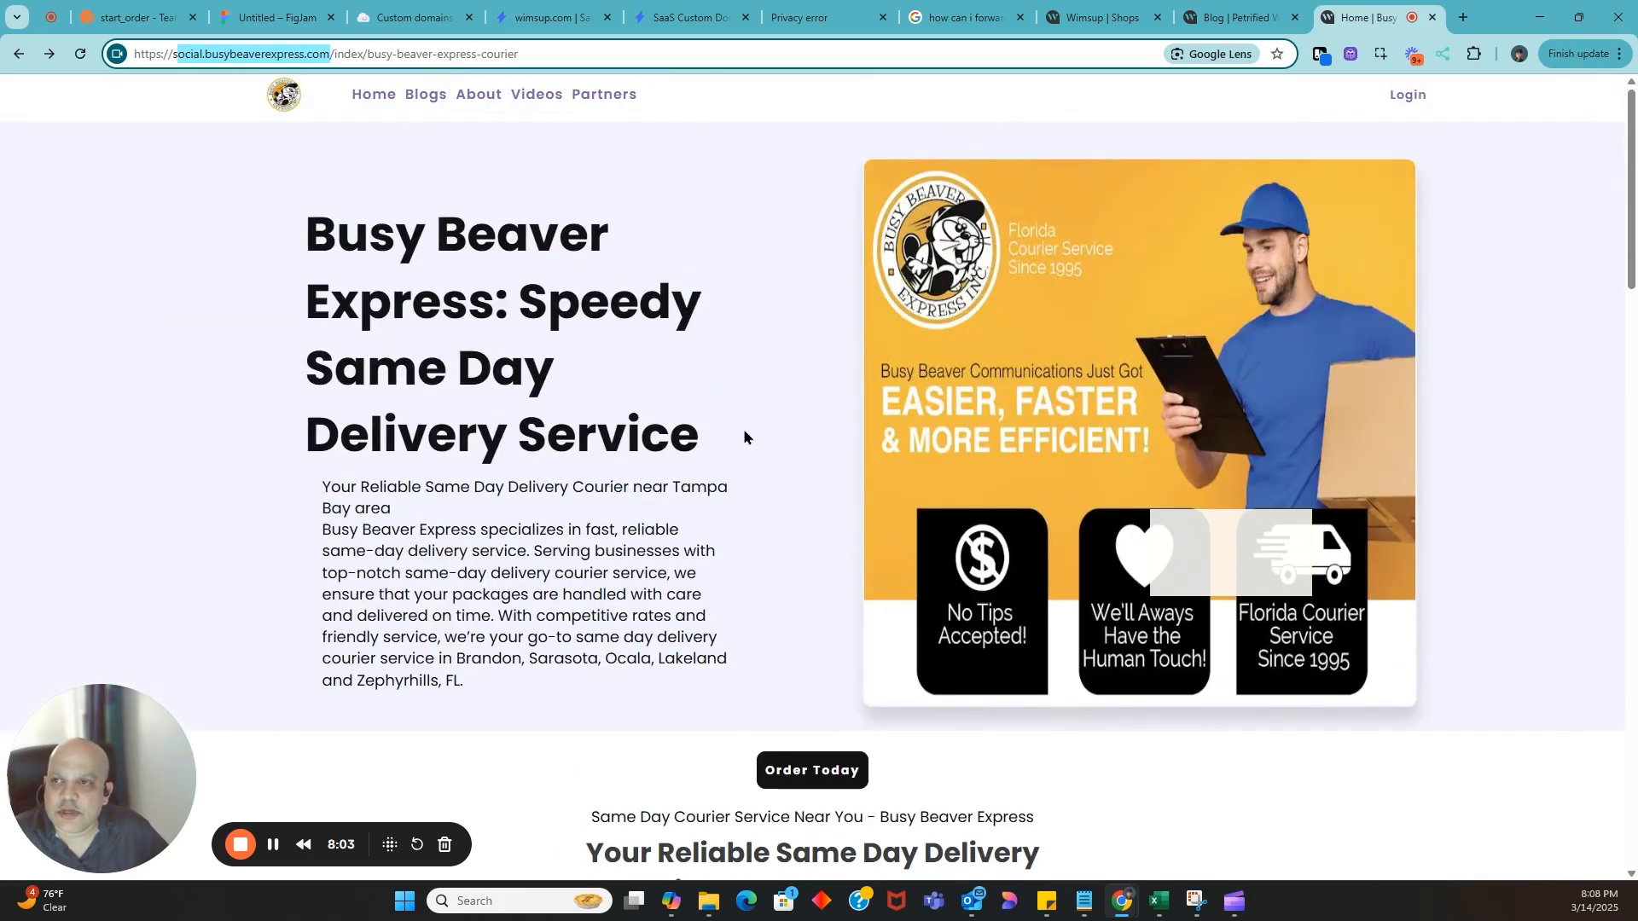